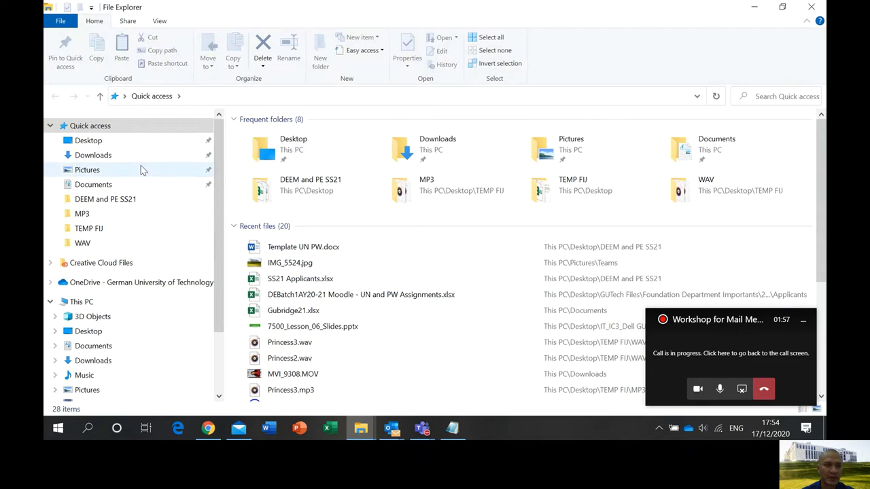
Step: Open the Gubridge21.xlsx workbook from the Documents folder
{"action": "left_click", "coordinate": [103, 187]}
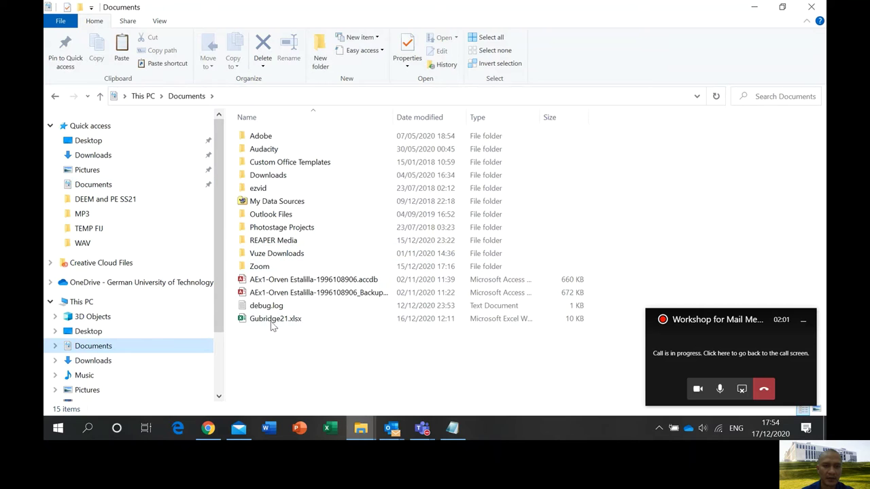
{"action": "left_click", "coordinate": [273, 319]}
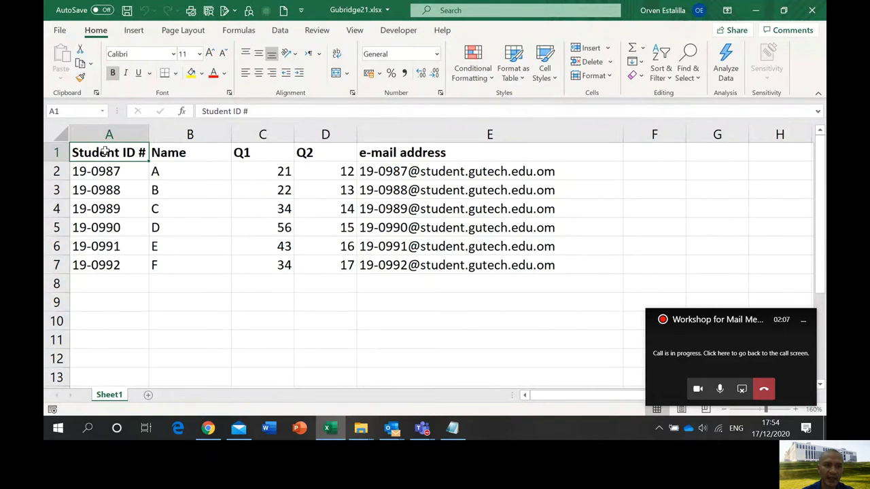
Step: Inspect the headers and e-mail formula, select names B2:B7, then close Excel
{"action": "key", "text": "Right"}
{"action": "key", "text": "Right"}
{"action": "key", "text": "Right"}
{"action": "key", "text": "Right"}
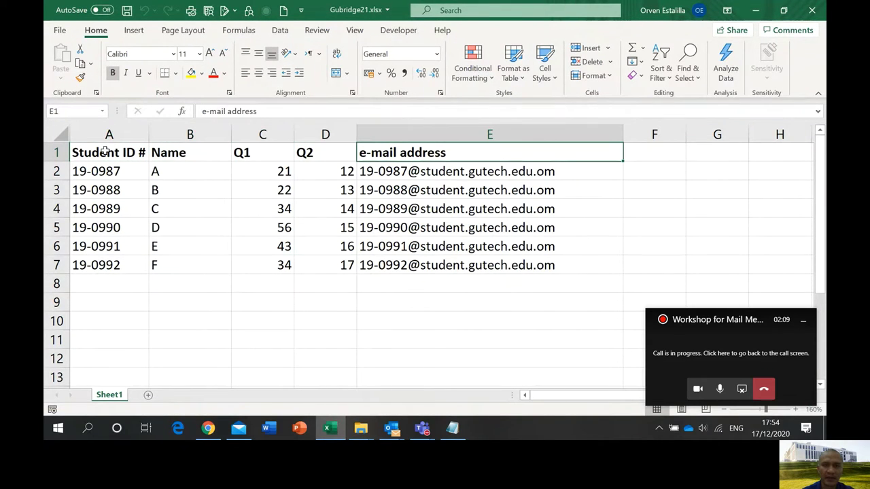
{"action": "key", "text": "Down"}
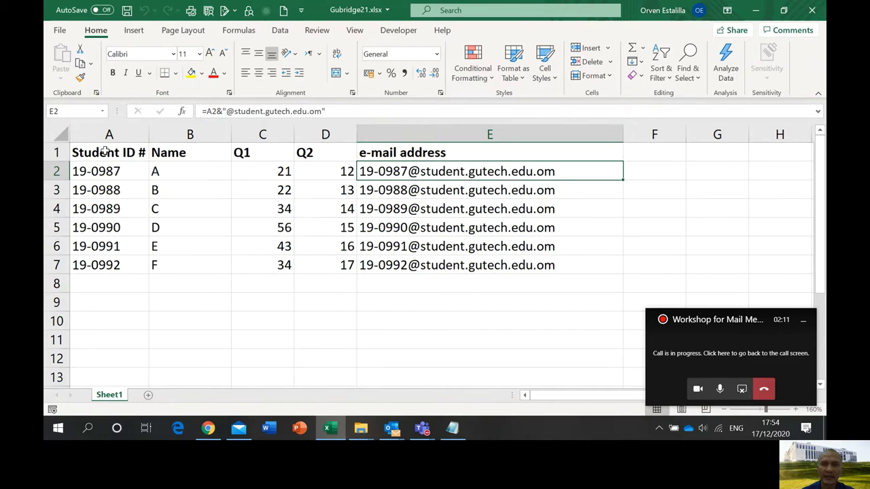
{"action": "key", "text": "Left"}
{"action": "key", "text": "Left"}
{"action": "key", "text": "Left"}
{"action": "key", "text": "Left"}
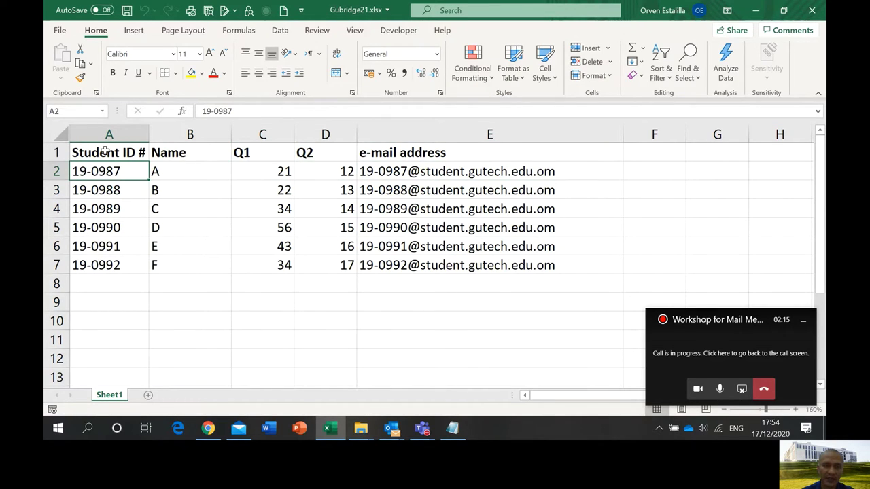
{"action": "key", "text": "Up"}
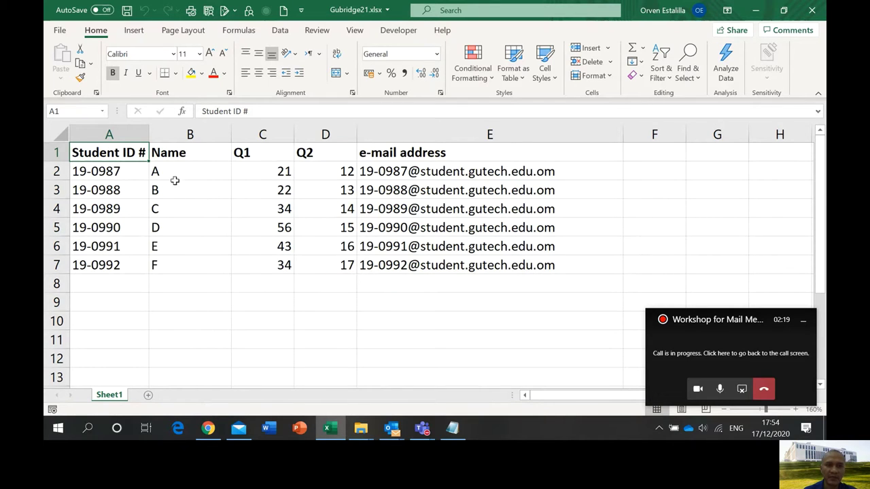
{"action": "left_click_drag", "start_coordinate": [186, 171], "coordinate": [178, 269]}
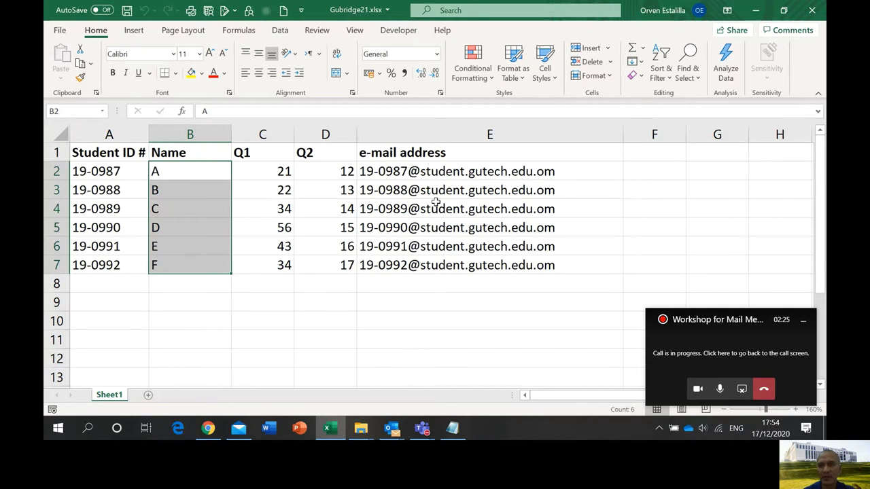
{"action": "left_click", "coordinate": [812, 12]}
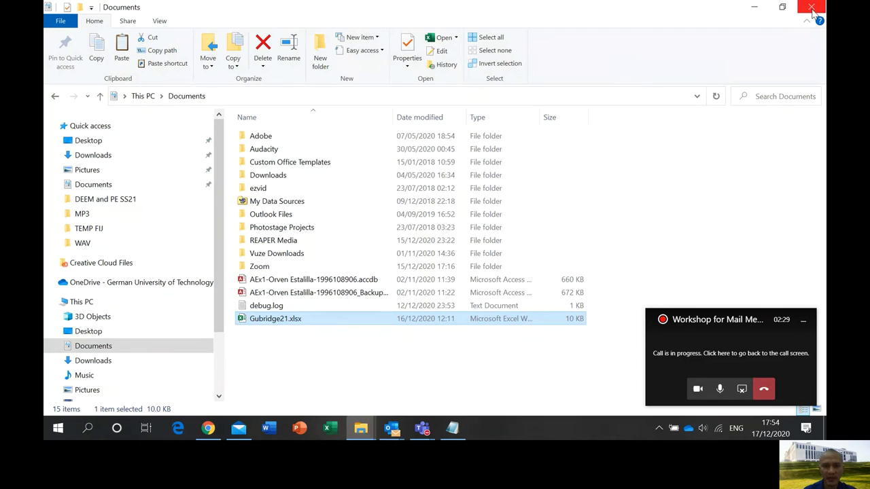
Step: Launch Word and create a new blank document, Document1
{"action": "left_click", "coordinate": [269, 428]}
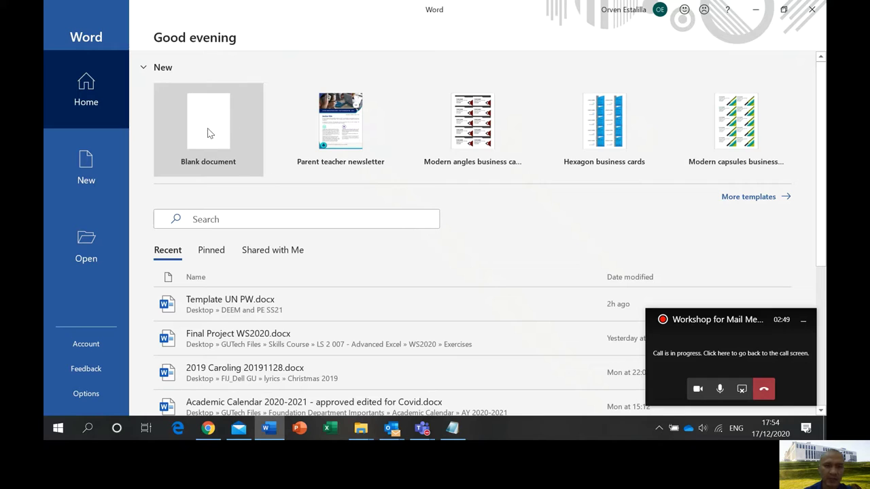
{"action": "left_click", "coordinate": [210, 134]}
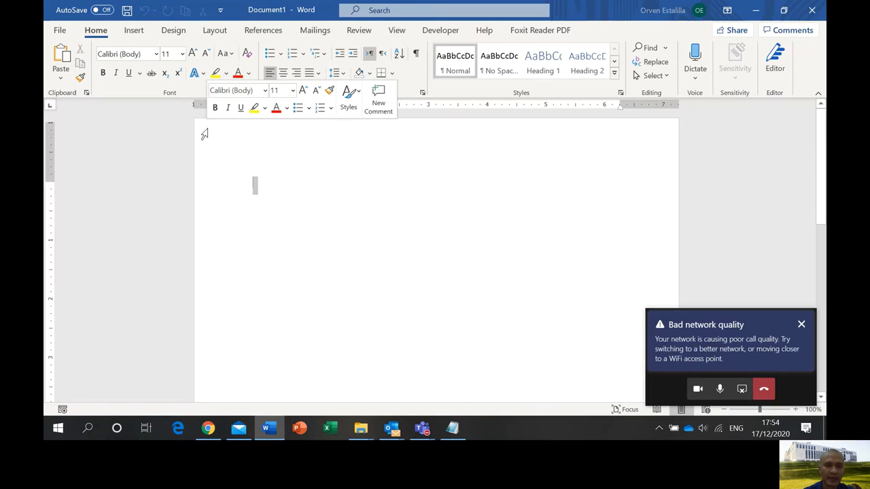
Step: Start an E-mail Messages mail merge and choose recipients from an existing list
{"action": "left_click", "coordinate": [315, 30]}
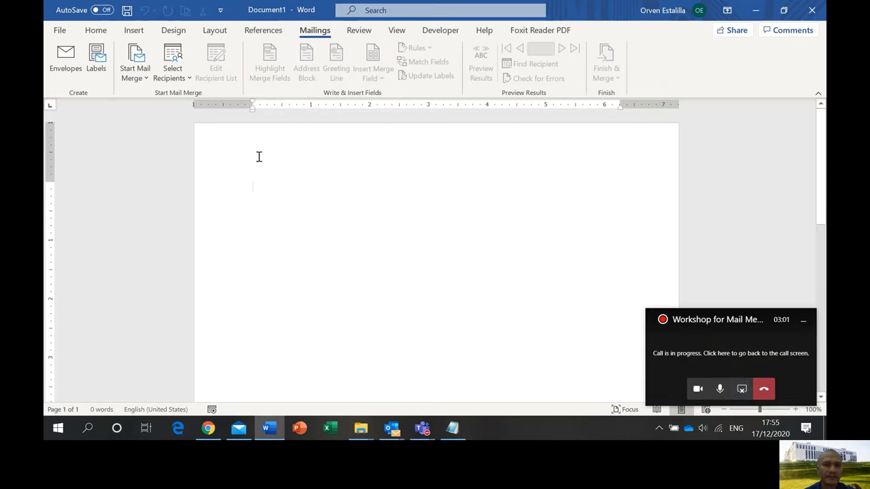
{"action": "left_click", "coordinate": [138, 78]}
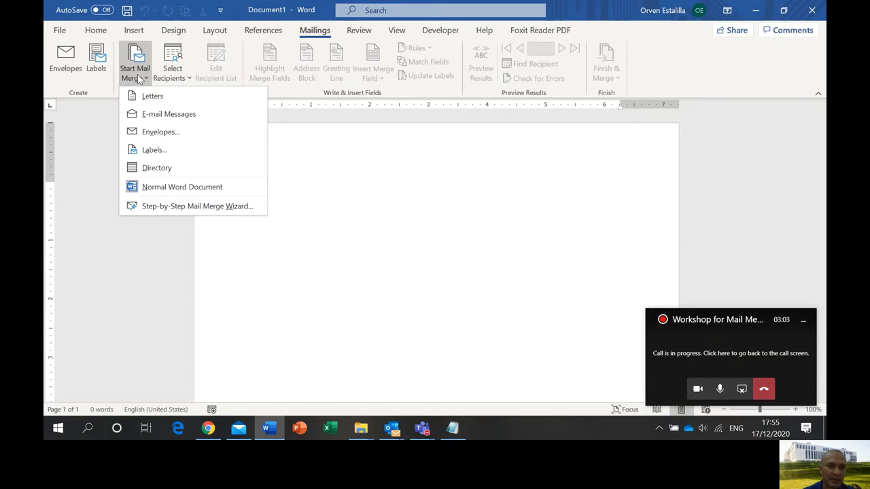
{"action": "left_click", "coordinate": [150, 115]}
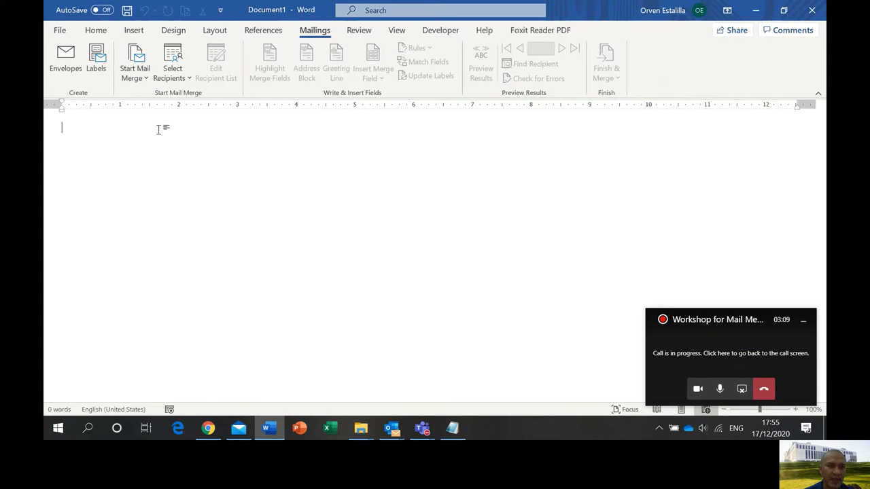
{"action": "left_click", "coordinate": [176, 80]}
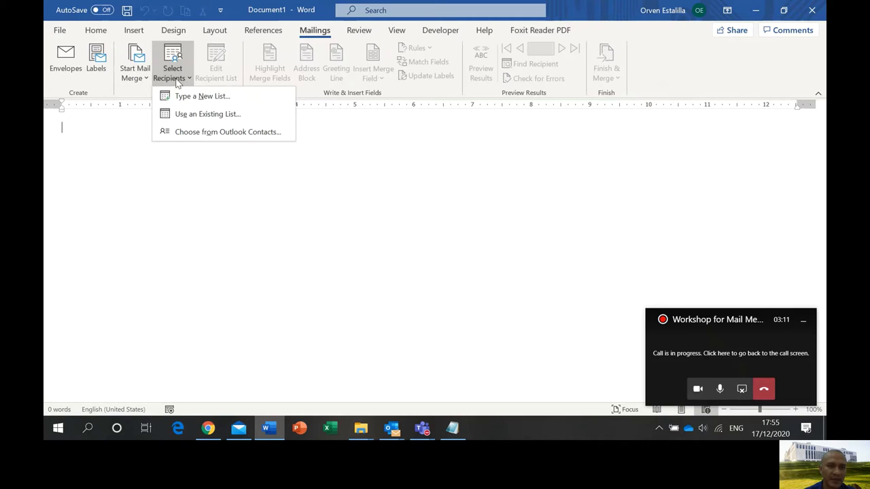
{"action": "left_click", "coordinate": [190, 118]}
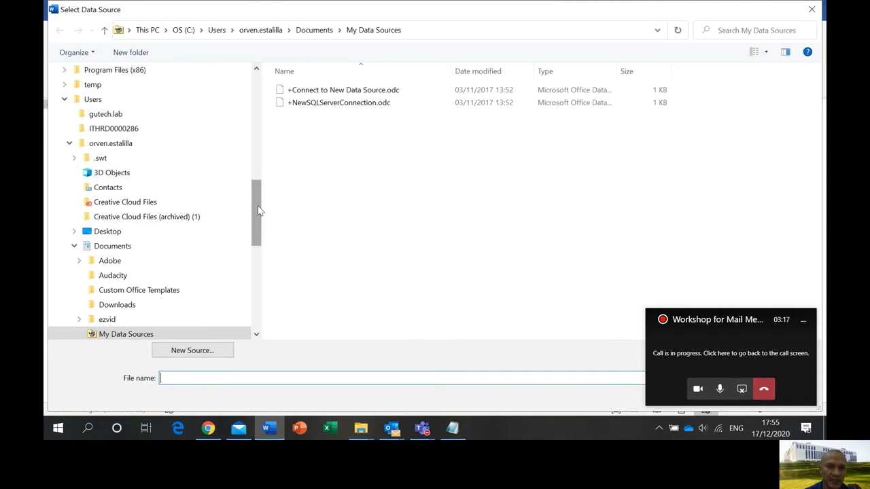
Step: Use Sheet1$ of Documents\Gubridge21.xlsx as the recipient list, first row as headers
{"action": "left_click_drag", "start_coordinate": [258, 210], "coordinate": [257, 102]}
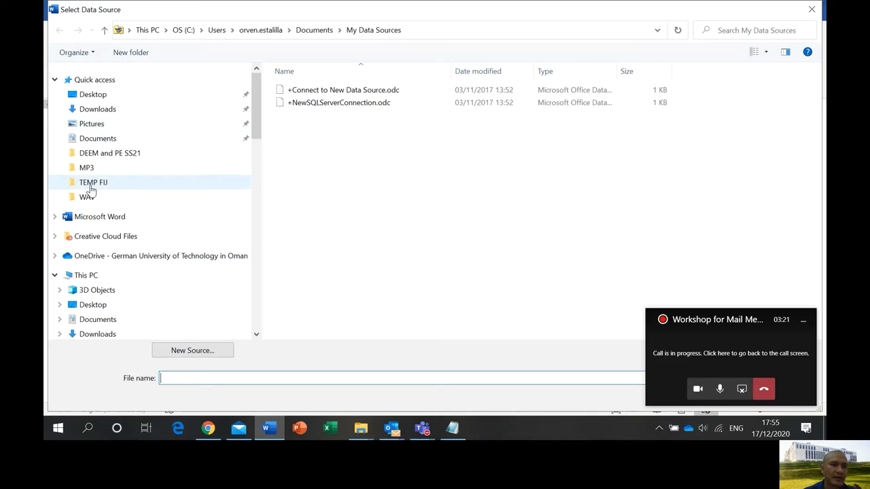
{"action": "left_click", "coordinate": [94, 140]}
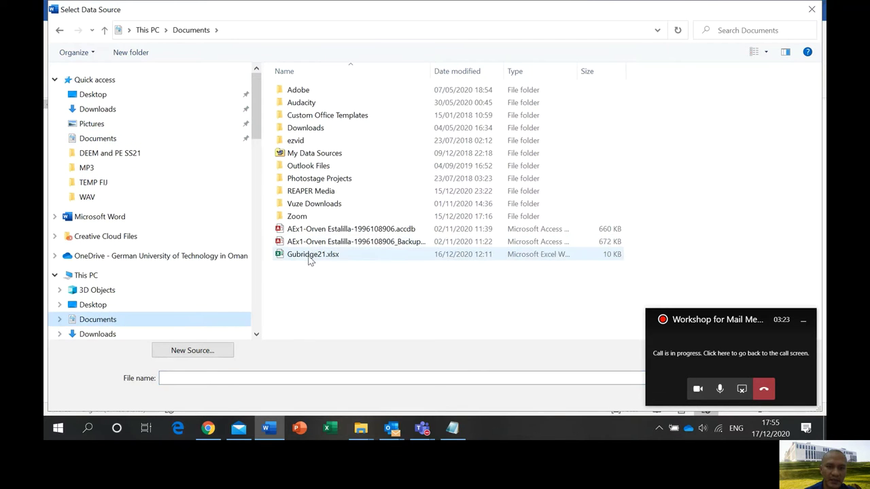
{"action": "left_click", "coordinate": [309, 256]}
{"action": "double_click", "coordinate": [309, 257]}
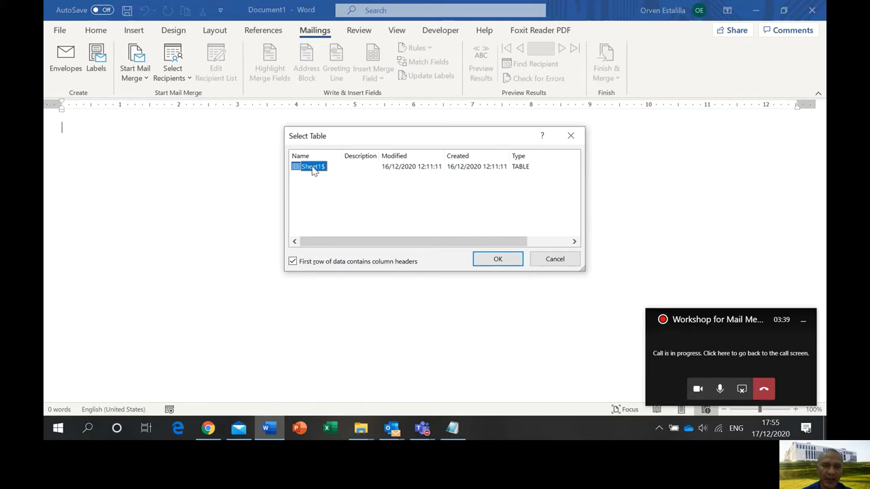
{"action": "left_click", "coordinate": [501, 263]}
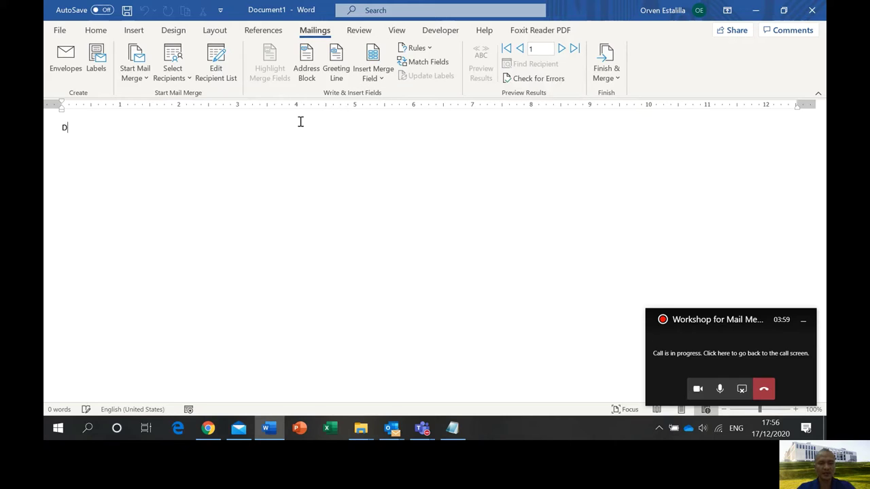
Step: Type 'Dear' and preview the Address Block through recipients A to F
{"action": "type", "text": "Dear"}
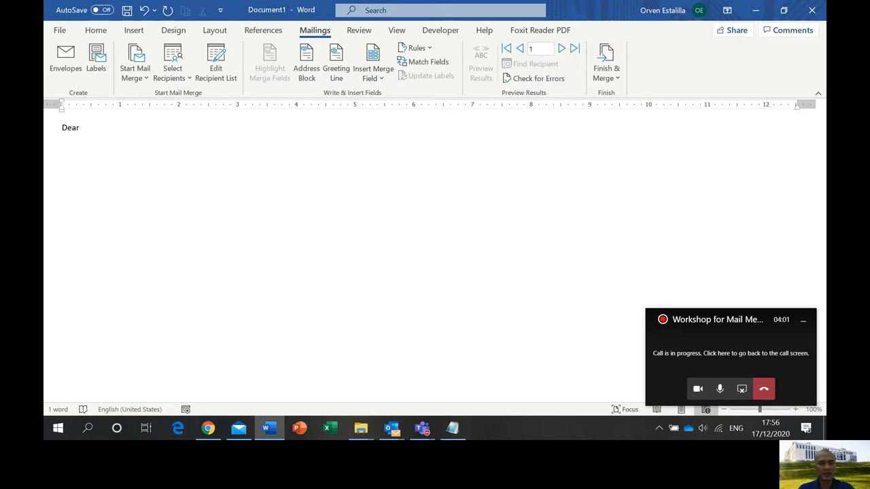
{"action": "left_click", "coordinate": [309, 75]}
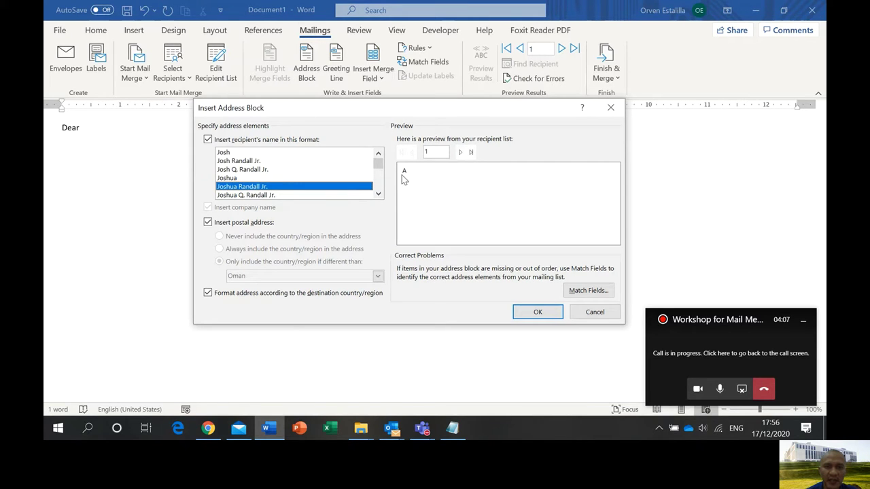
{"action": "key", "text": "ctrl"}
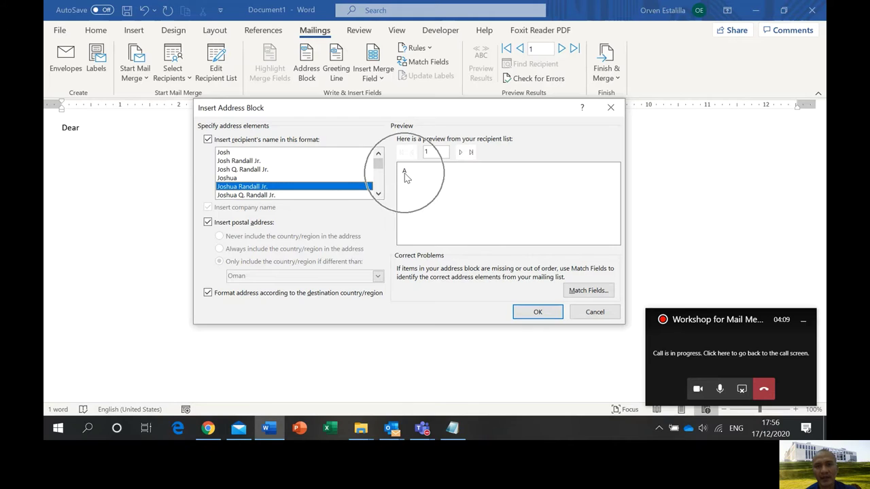
{"action": "key", "text": "ctrl"}
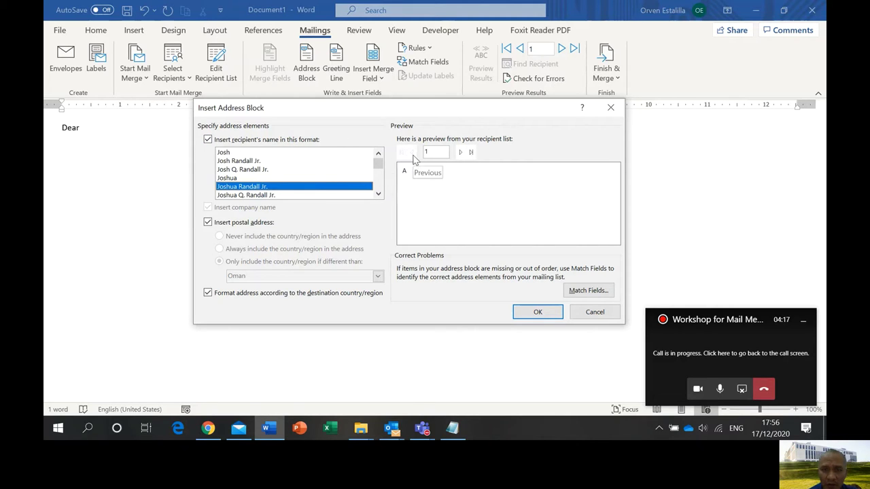
{"action": "left_click", "coordinate": [461, 152]}
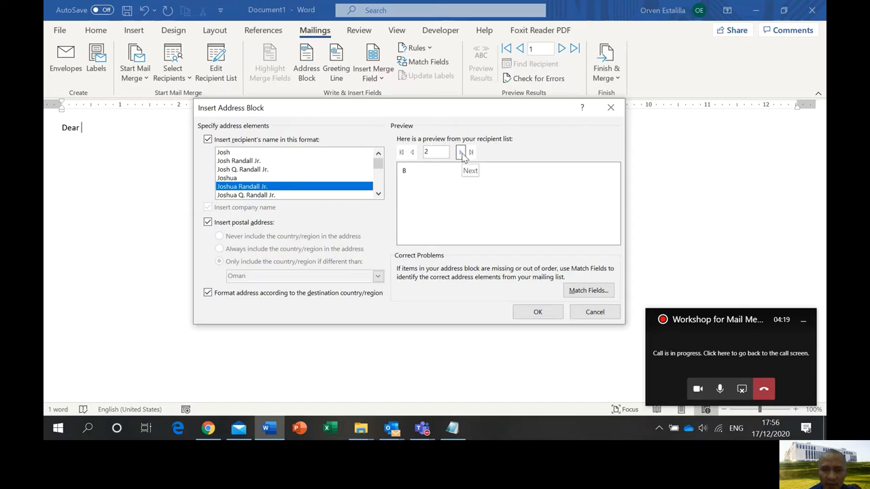
{"action": "left_click", "coordinate": [461, 152]}
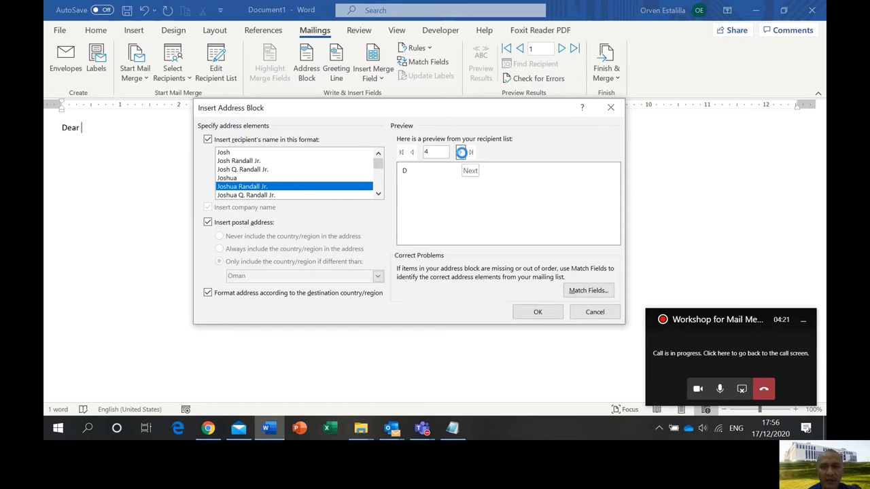
{"action": "left_click", "coordinate": [461, 153]}
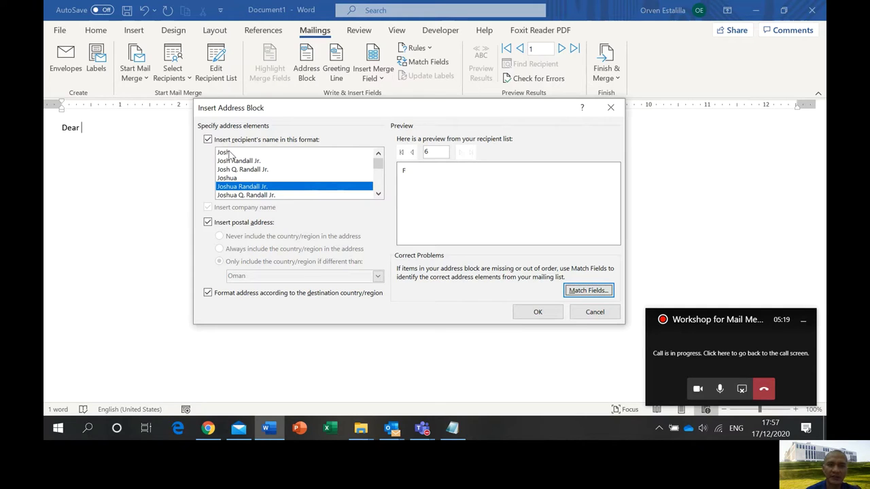
Step: Match the address block's Last Name field to the Student ID # column
{"action": "left_click", "coordinate": [590, 292]}
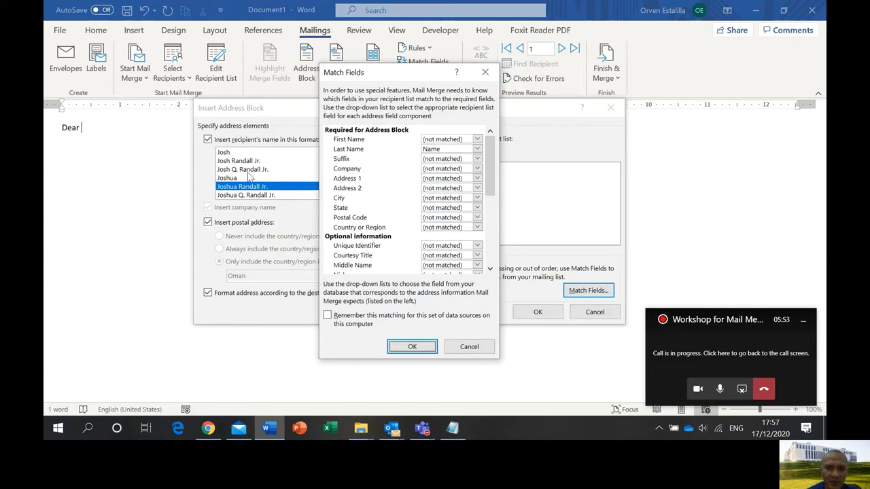
{"action": "left_click_drag", "start_coordinate": [383, 77], "coordinate": [414, 83]}
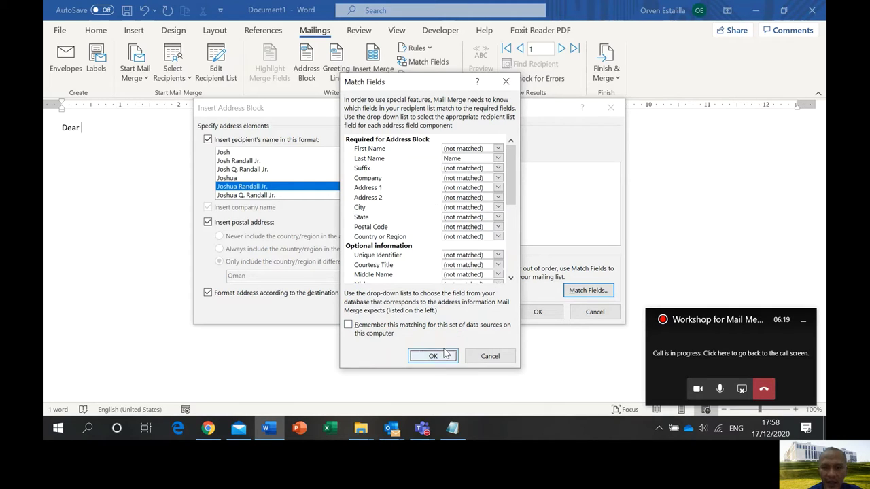
{"action": "left_click", "coordinate": [498, 160]}
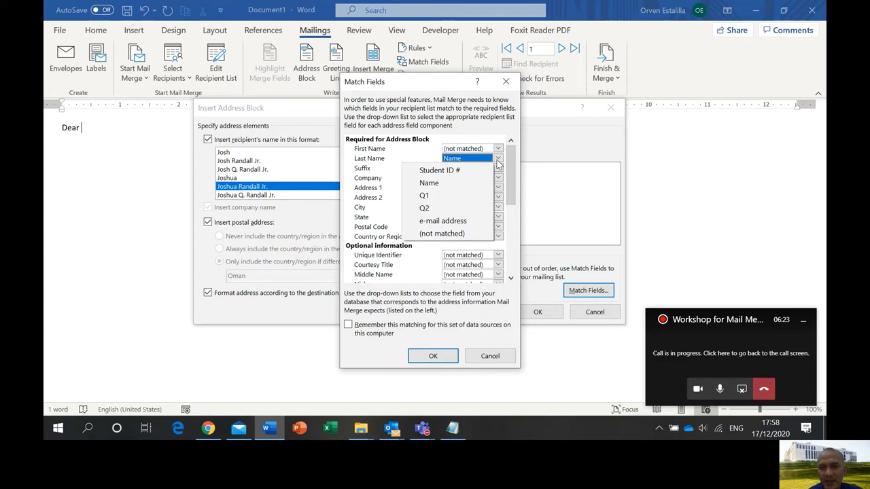
{"action": "left_click", "coordinate": [459, 171]}
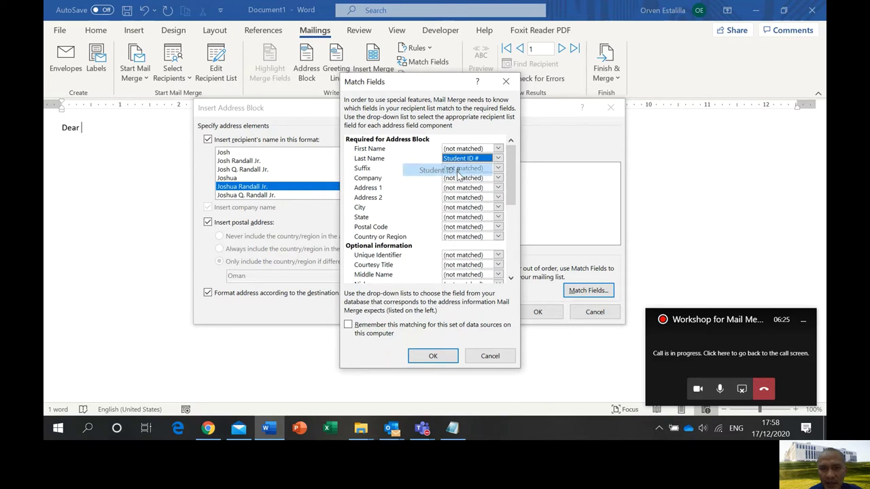
{"action": "left_click", "coordinate": [433, 357]}
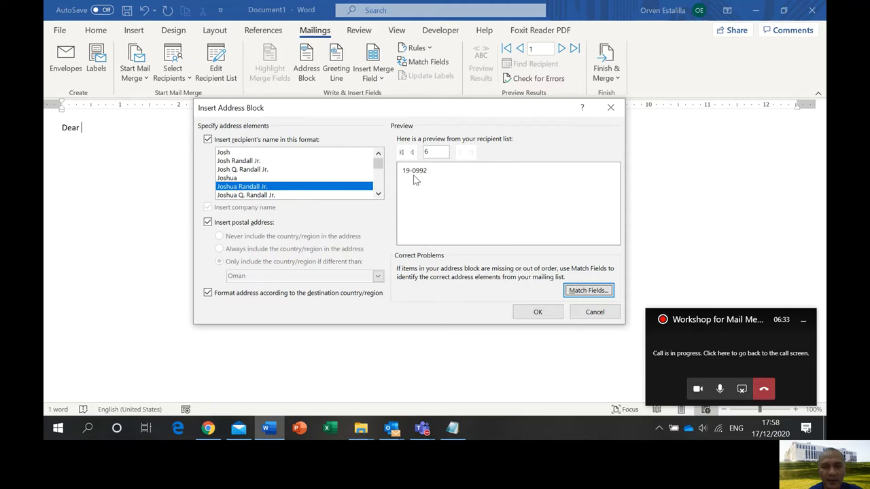
Step: Rematch Last Name to the Name column instead of Student ID #
{"action": "left_click", "coordinate": [583, 292]}
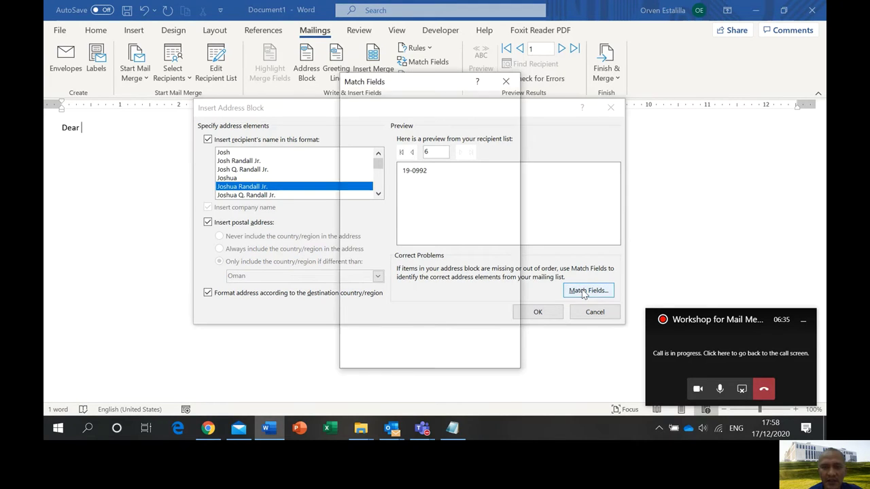
{"action": "left_click", "coordinate": [498, 157]}
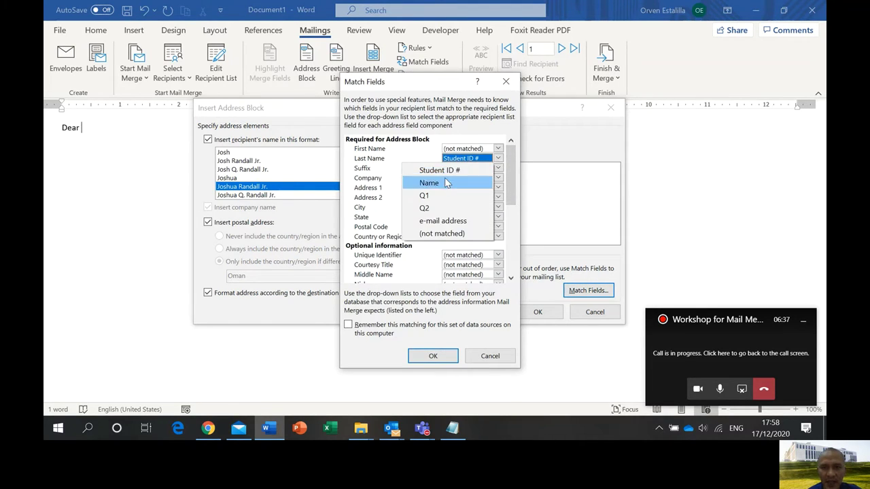
{"action": "left_click", "coordinate": [447, 182]}
{"action": "left_click", "coordinate": [432, 356]}
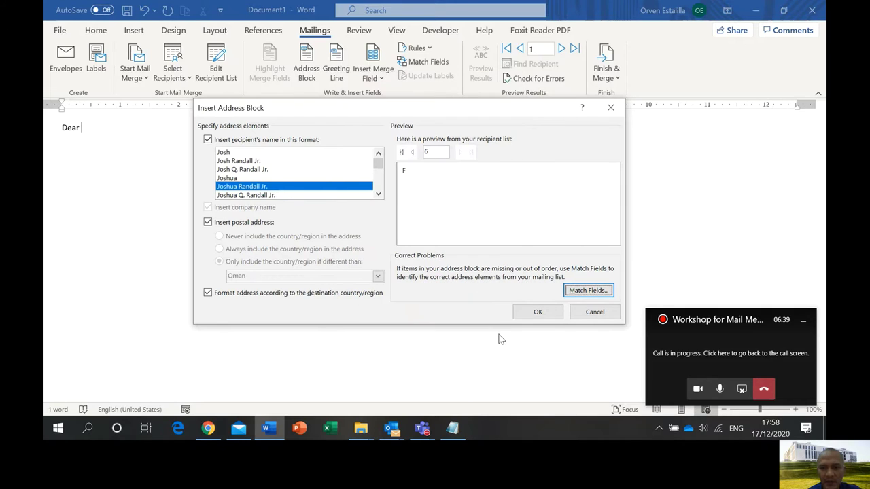
Step: Insert the address block after 'Dear' followed by a comma and a new line
{"action": "left_click", "coordinate": [538, 312]}
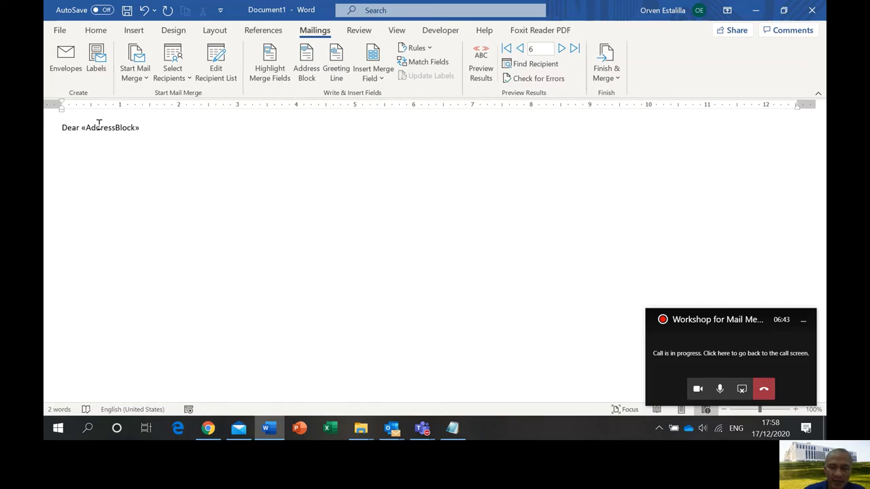
{"action": "type", "text": ","}
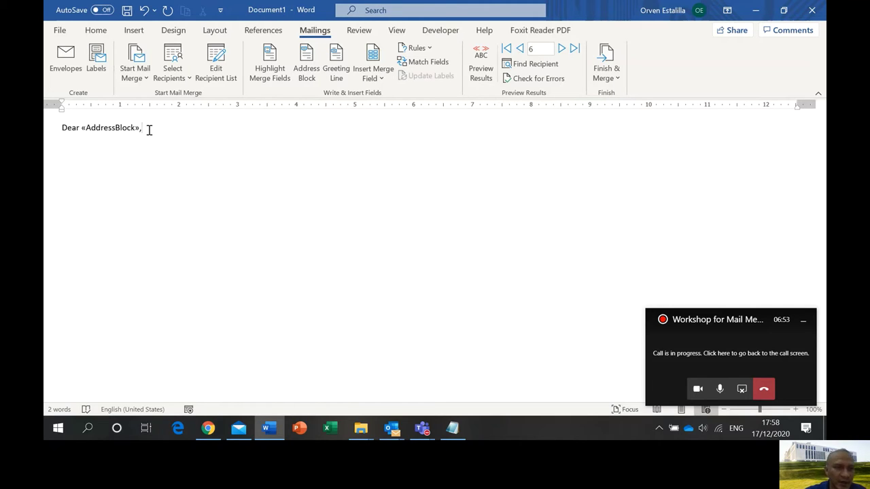
{"action": "key", "text": "Return"}
{"action": "key", "text": "Return"}
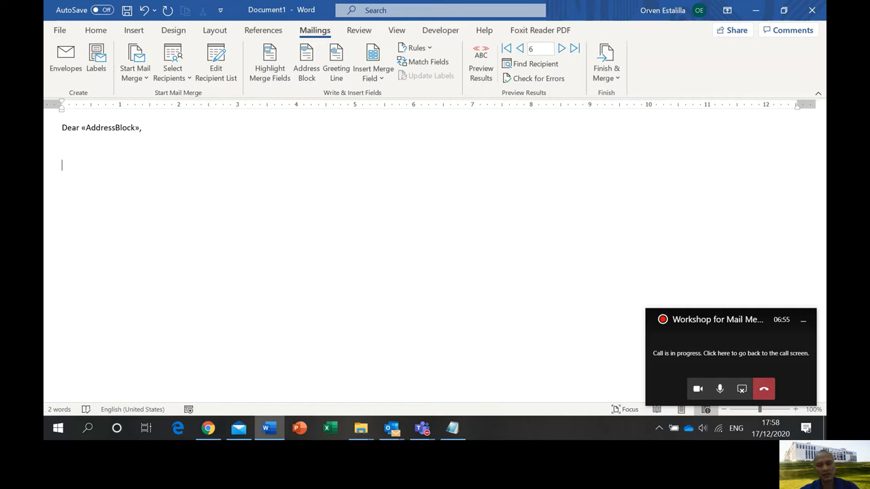
Step: Type 'Your Scores on the following are:' with Q1 and Q2 on separate lines
{"action": "type", "text": "Your "}
{"action": "type", "text": "So"}
{"action": "type", "text": "ore"}
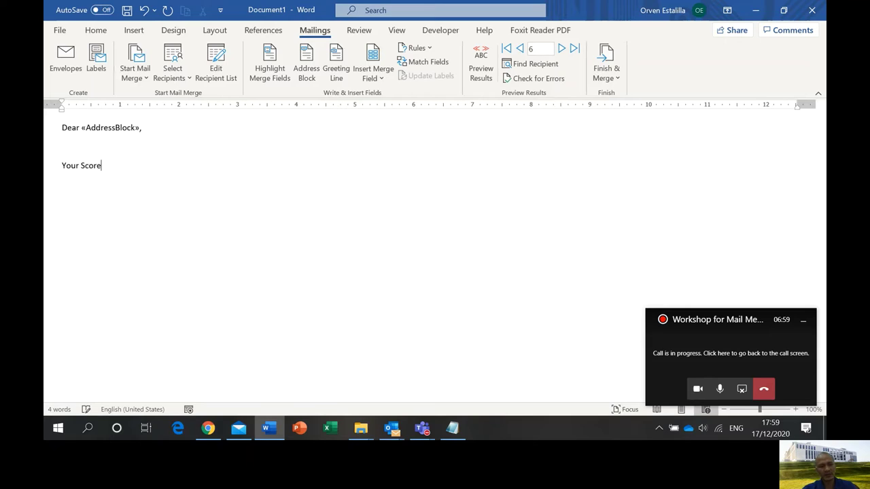
{"action": "type", "text": "s on the foloowing are:"}
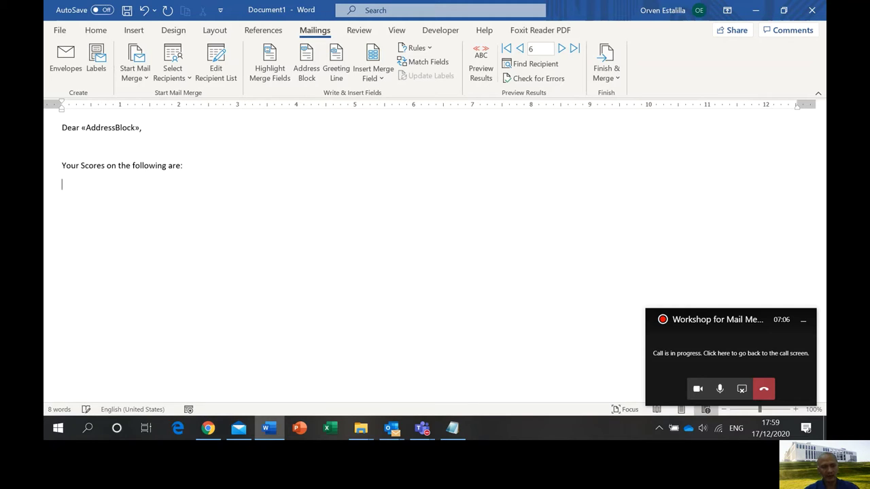
{"action": "key", "text": "Return"}
{"action": "type", "text": "Q1"}
{"action": "key", "text": "Return"}
{"action": "type", "text": "Q2"}
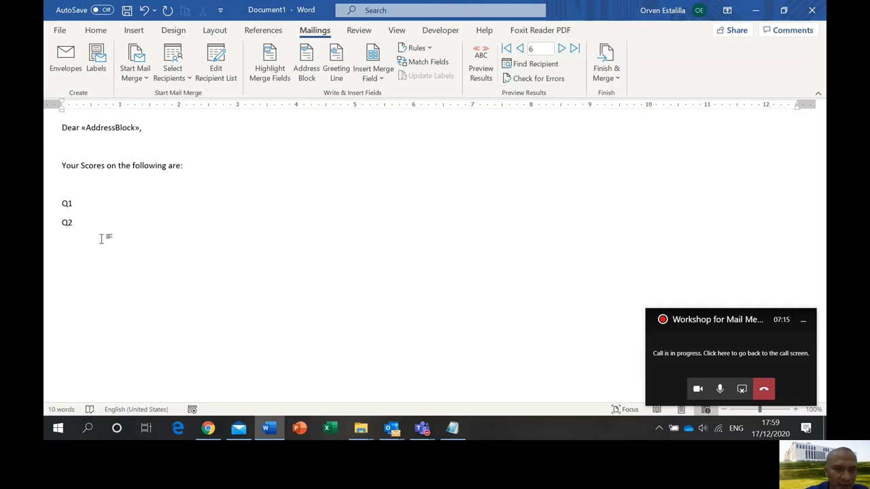
{"action": "key", "text": "Return"}
{"action": "key", "text": "Return"}
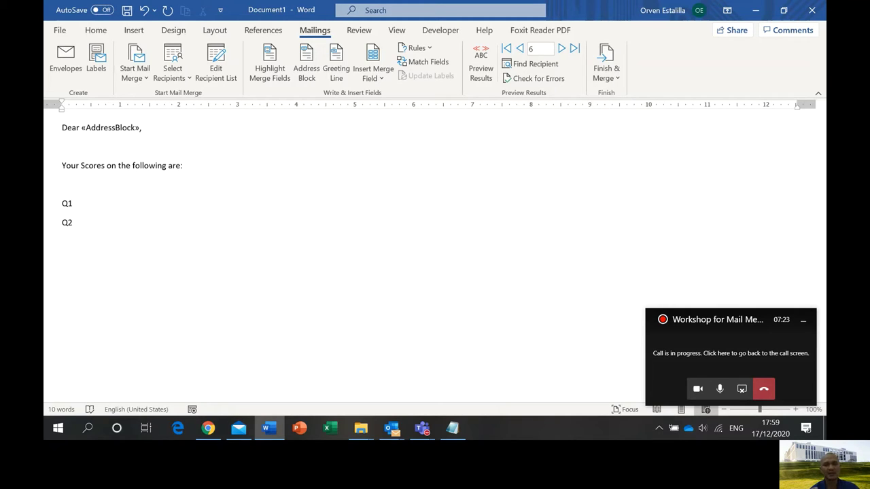
Step: Close the letter with 'Regards,' and the sender's name on the next line
{"action": "key", "text": "Return"}
{"action": "type", "text": "Regards,"}
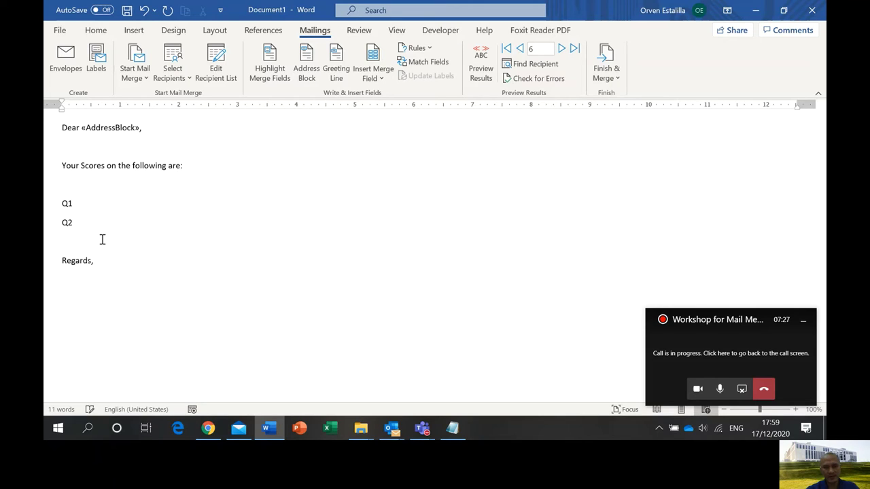
{"action": "key", "text": "Return"}
{"action": "type", "text": "Orven"}
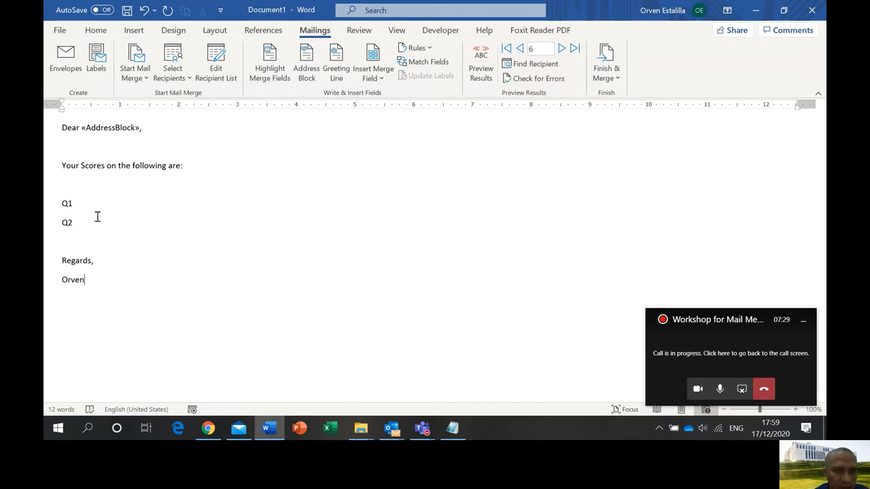
Step: Add a tab and hyphen after Q1 and a blank line between Q1- and Q2-
{"action": "left_click", "coordinate": [87, 199]}
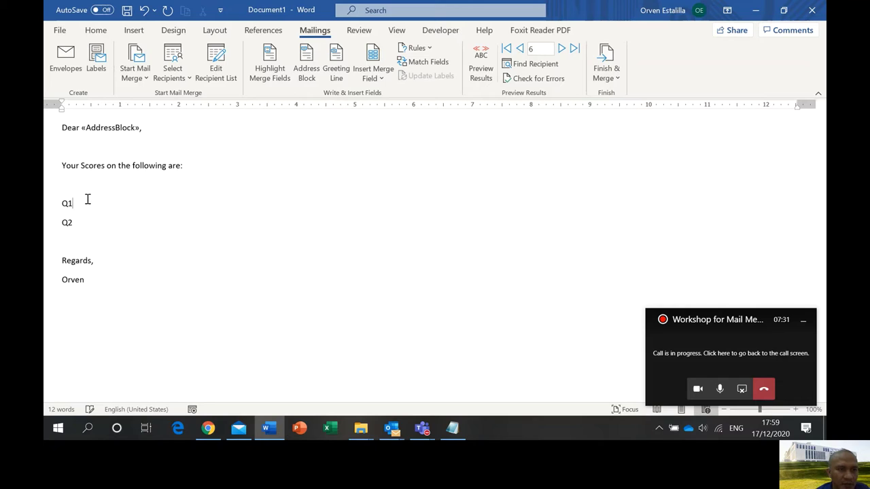
{"action": "key", "text": "Tab"}
{"action": "key", "text": "Tab"}
{"action": "left_click", "coordinate": [77, 203]}
{"action": "type", "text": "-"}
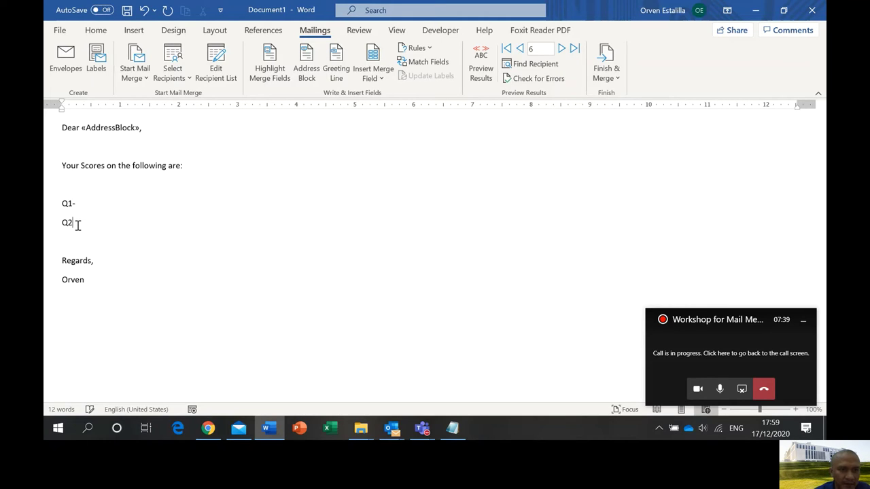
{"action": "type", "text": "-"}
{"action": "left_click", "coordinate": [84, 202]}
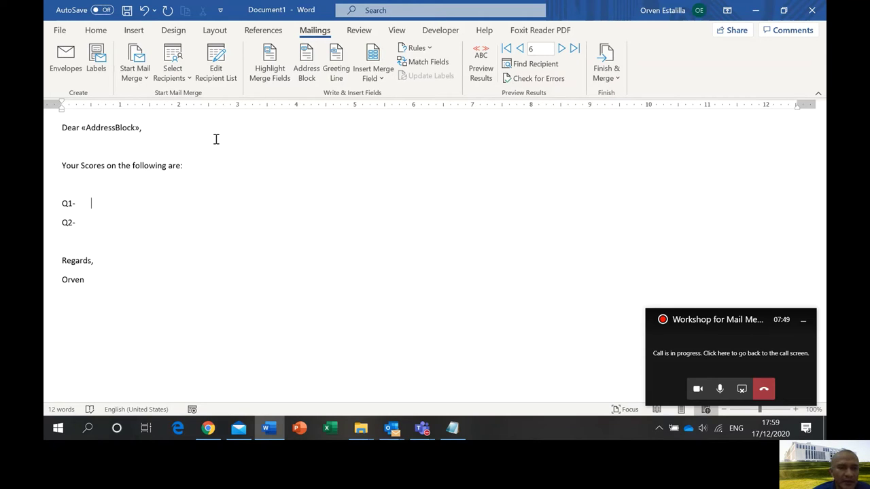
{"action": "key", "text": "Return"}
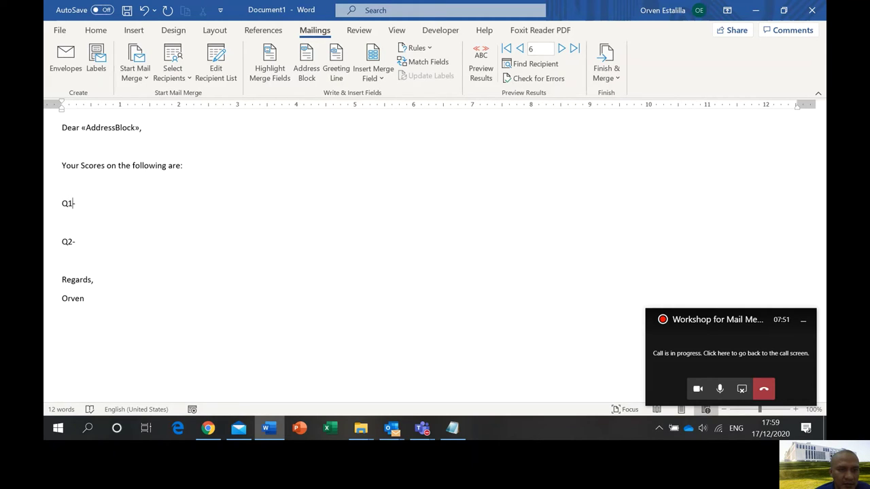
{"action": "left_click", "coordinate": [96, 203]}
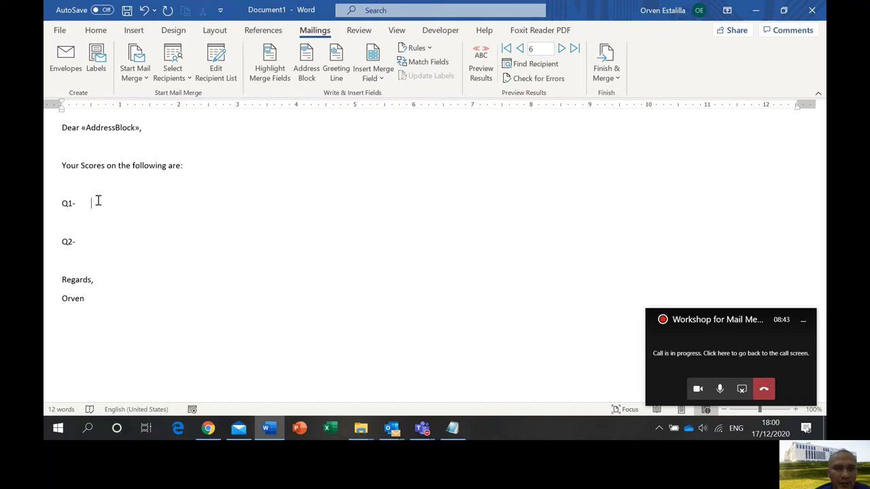
Step: Insert the «Q1» and «Q2» merge fields after their labels, then select «AddressBlock»
{"action": "left_click", "coordinate": [379, 75]}
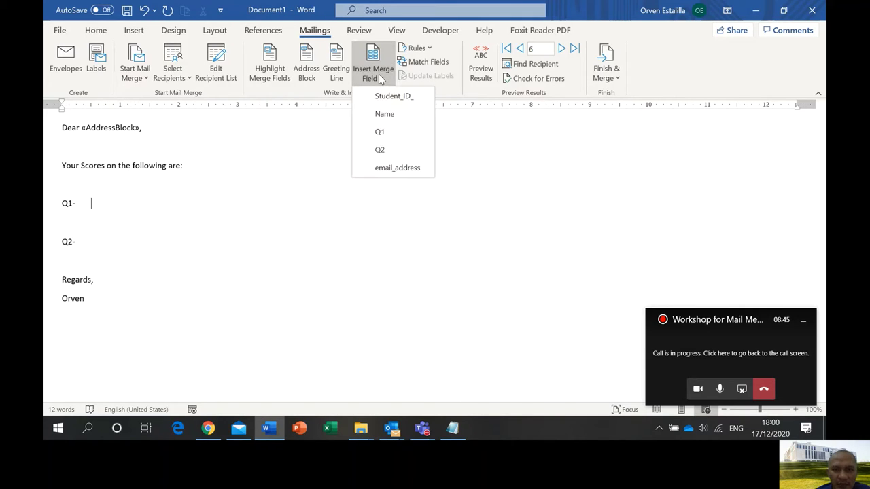
{"action": "left_click", "coordinate": [380, 132]}
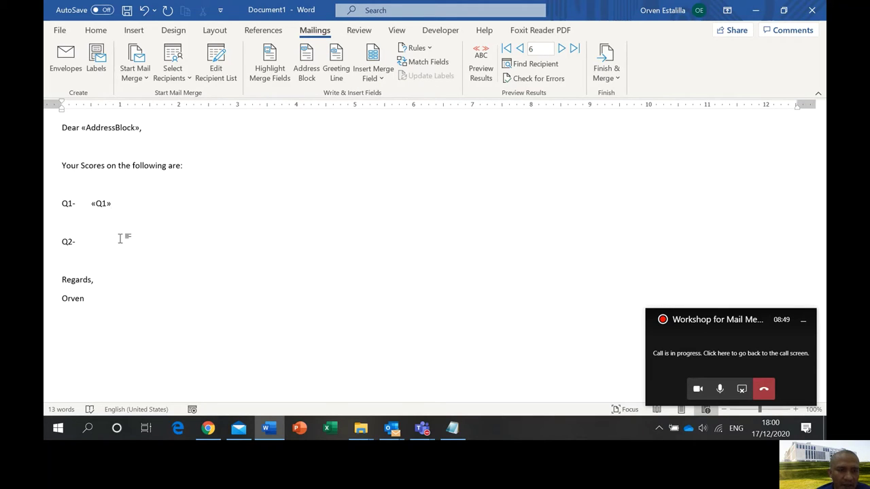
{"action": "left_click", "coordinate": [379, 80]}
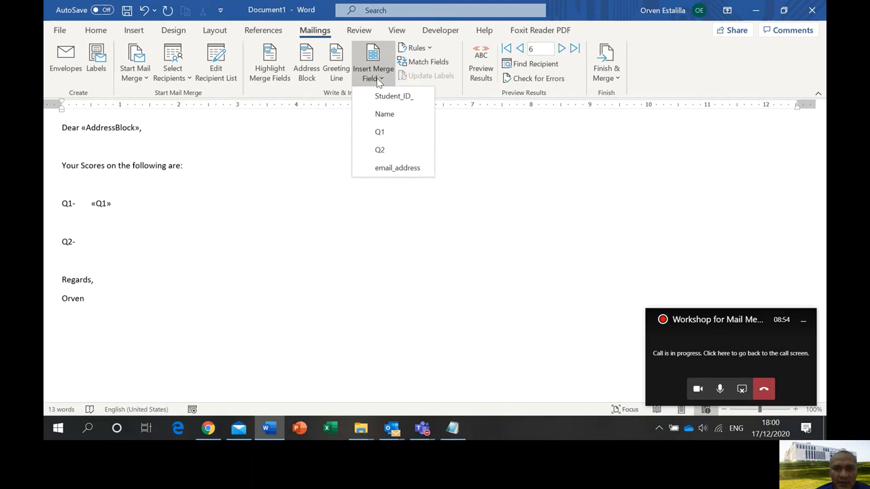
{"action": "left_click", "coordinate": [380, 149]}
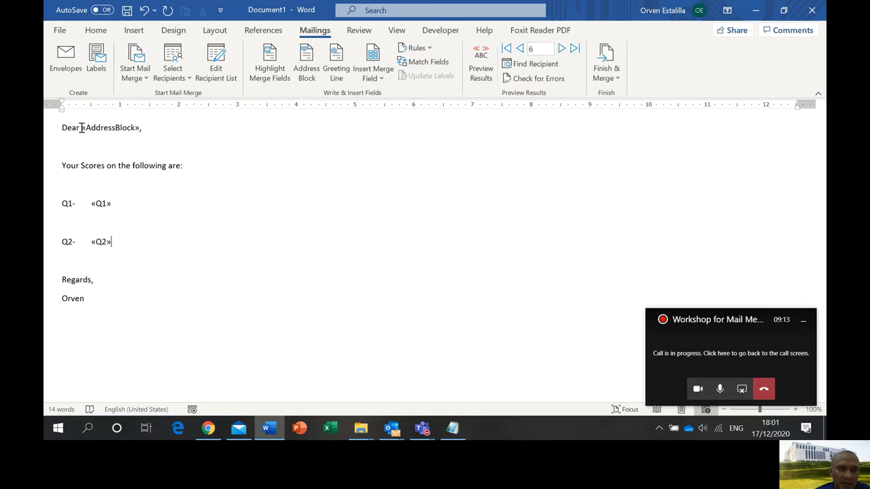
{"action": "left_click_drag", "start_coordinate": [81, 128], "coordinate": [140, 131]}
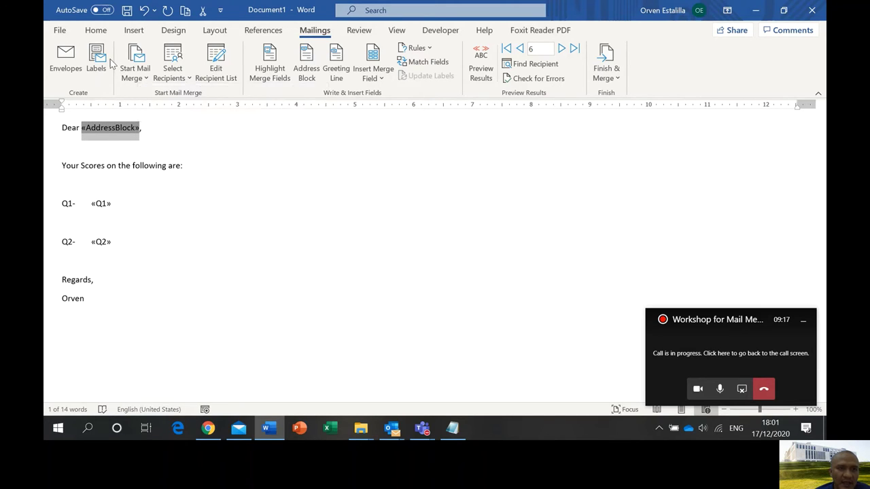
Step: Make the «AddressBlock» field bold and enlarge its font two steps
{"action": "left_click", "coordinate": [96, 30]}
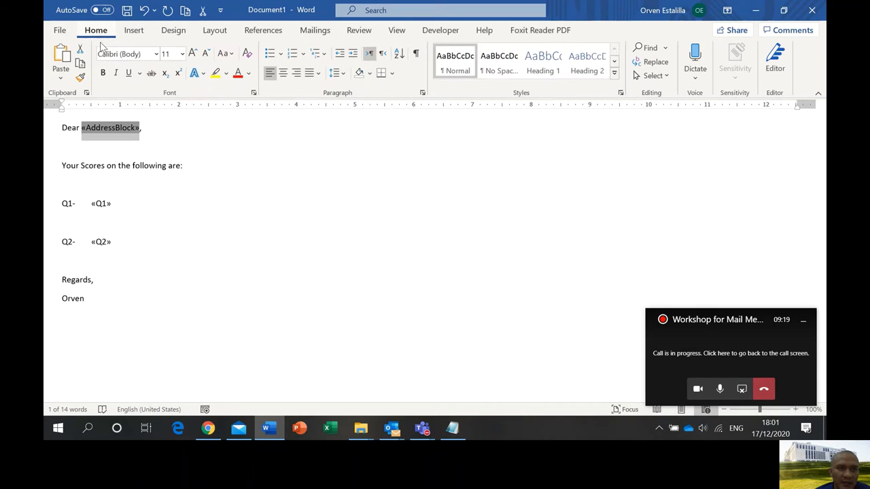
{"action": "left_click", "coordinate": [103, 73]}
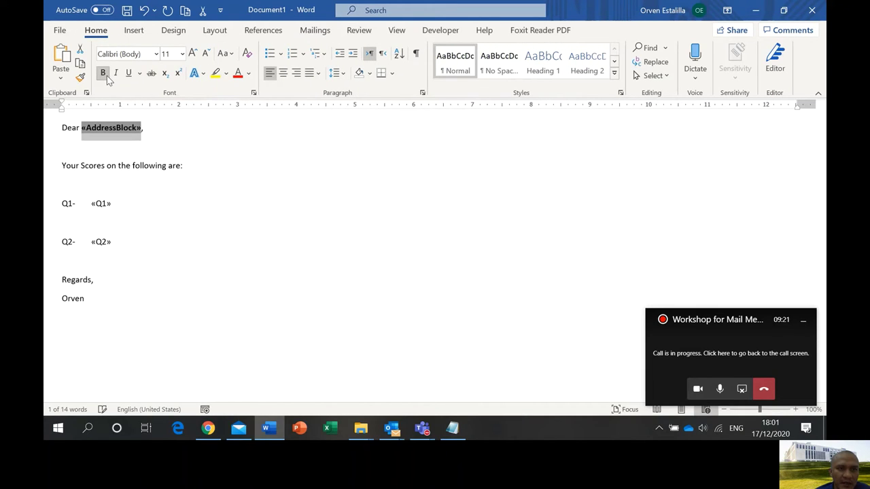
{"action": "left_click", "coordinate": [193, 55]}
{"action": "left_click", "coordinate": [193, 54]}
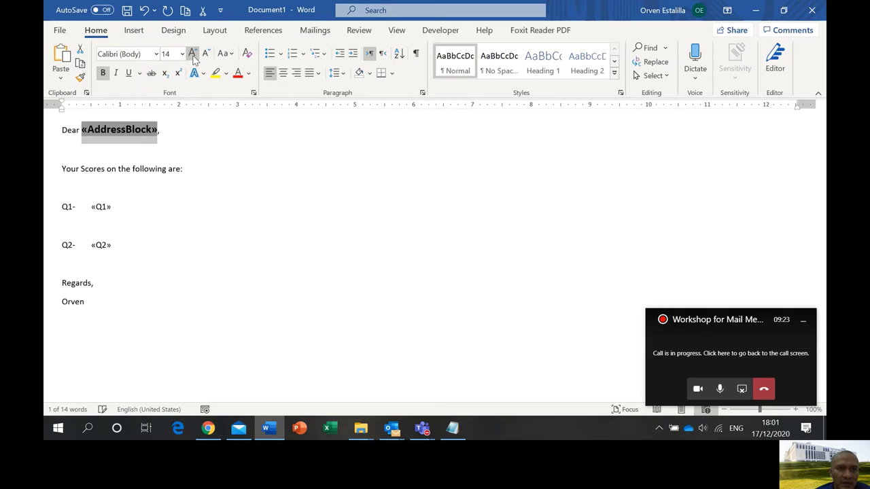
{"action": "left_click", "coordinate": [193, 54]}
{"action": "left_click", "coordinate": [192, 55]}
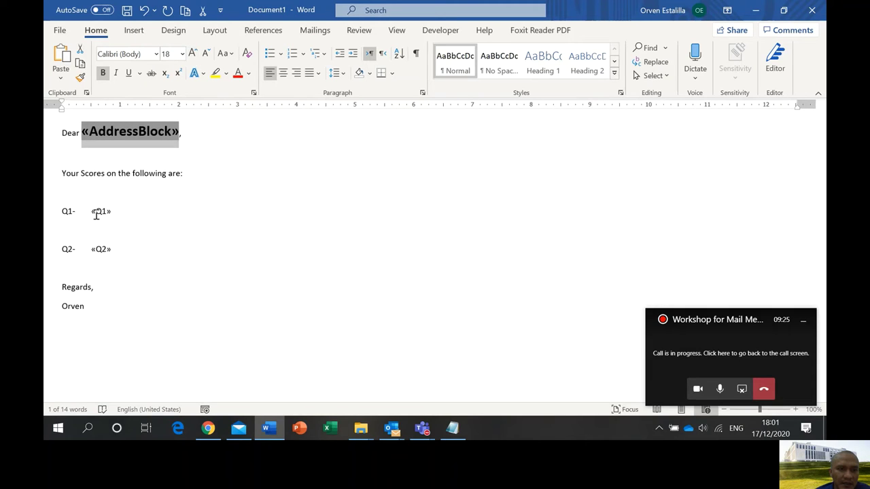
Step: Make the «Q1» merge field bold and enlarge it to 18 pt
{"action": "left_click_drag", "start_coordinate": [90, 211], "coordinate": [112, 212]}
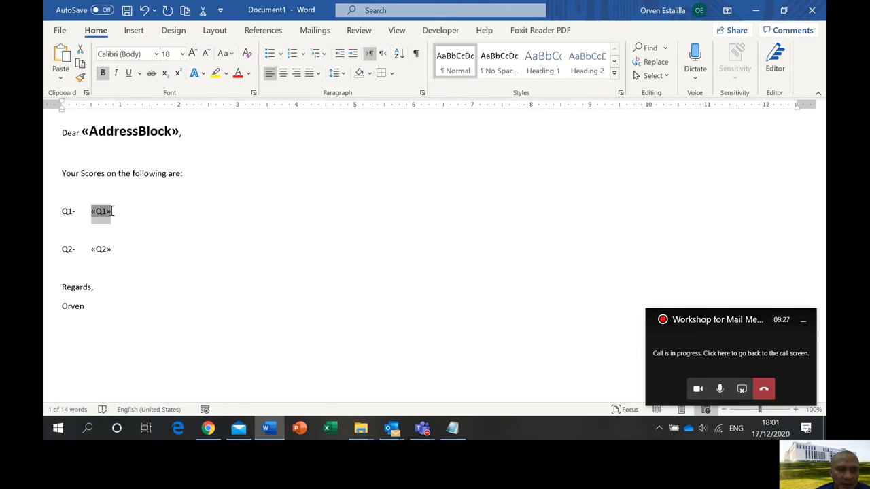
{"action": "left_click", "coordinate": [102, 72]}
{"action": "left_click", "coordinate": [193, 53]}
{"action": "left_click", "coordinate": [193, 54]}
{"action": "left_click", "coordinate": [193, 54]}
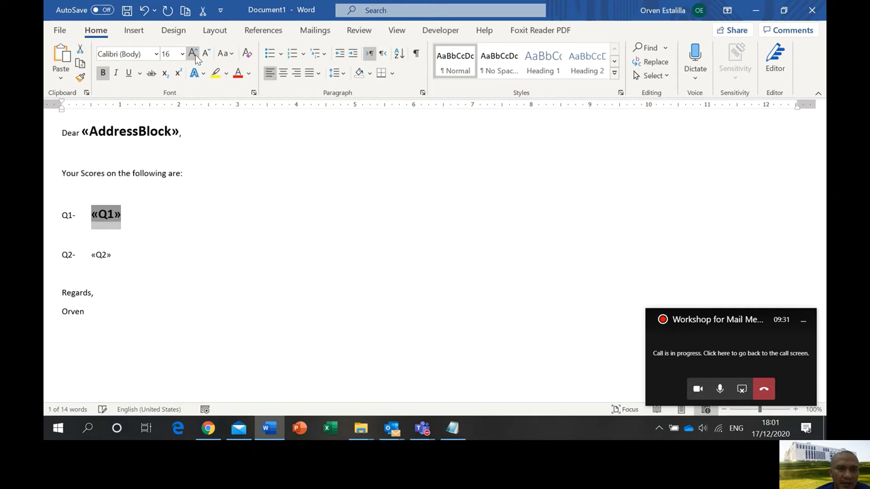
{"action": "left_click", "coordinate": [193, 54]}
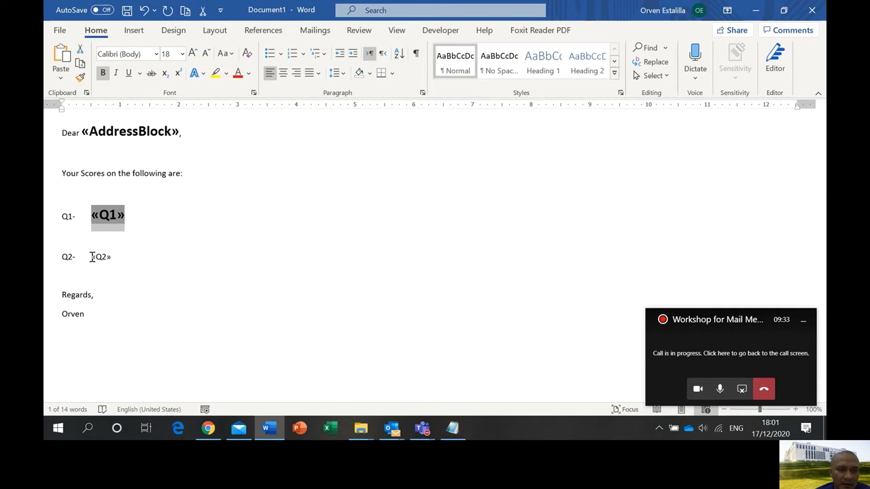
Step: Make the «Q2» merge field bold at 18 pt and bring up the Mailings tools
{"action": "left_click_drag", "start_coordinate": [92, 257], "coordinate": [115, 258]}
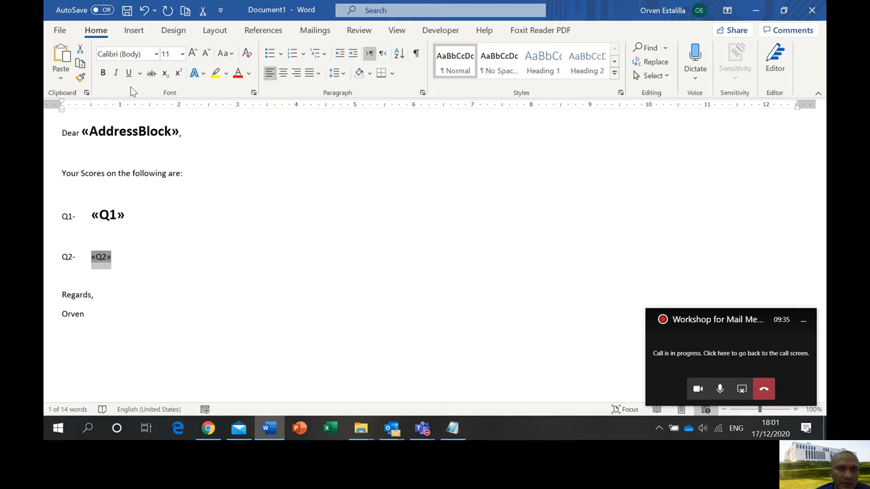
{"action": "left_click", "coordinate": [103, 73]}
{"action": "left_click", "coordinate": [193, 53]}
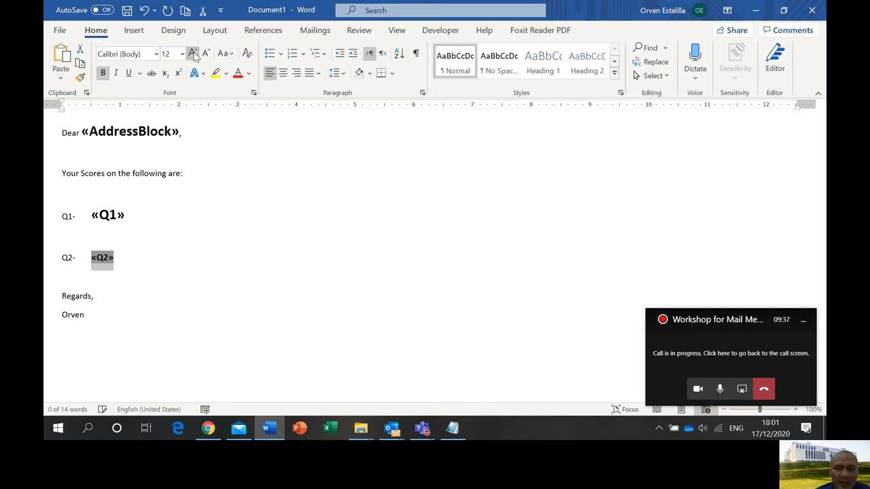
{"action": "left_click", "coordinate": [193, 53]}
{"action": "left_click", "coordinate": [193, 54]}
{"action": "left_click", "coordinate": [193, 54]}
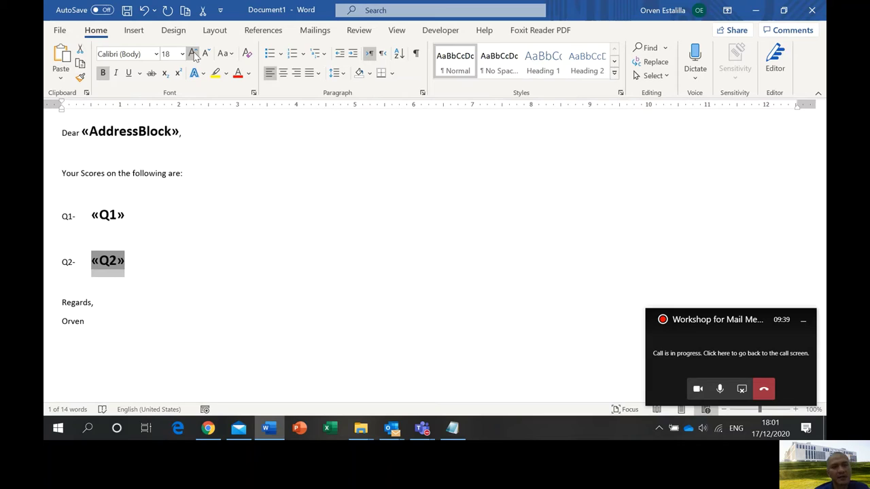
{"action": "left_click", "coordinate": [108, 312]}
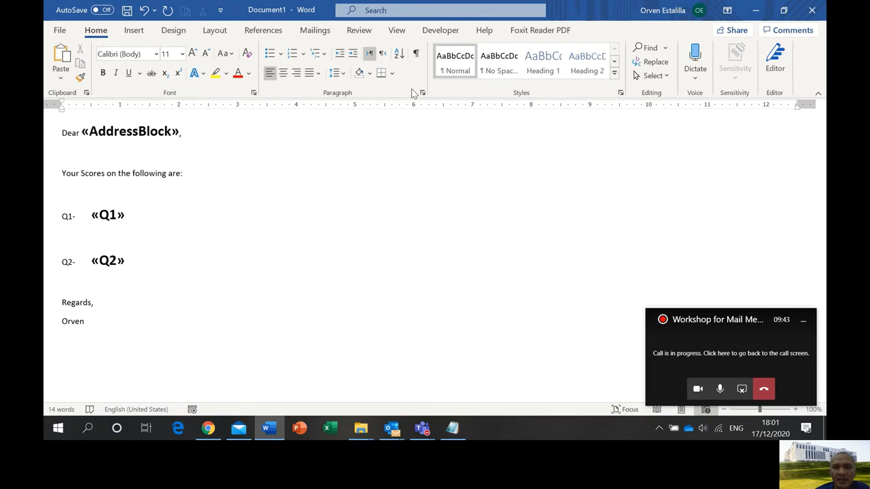
{"action": "left_click", "coordinate": [314, 34]}
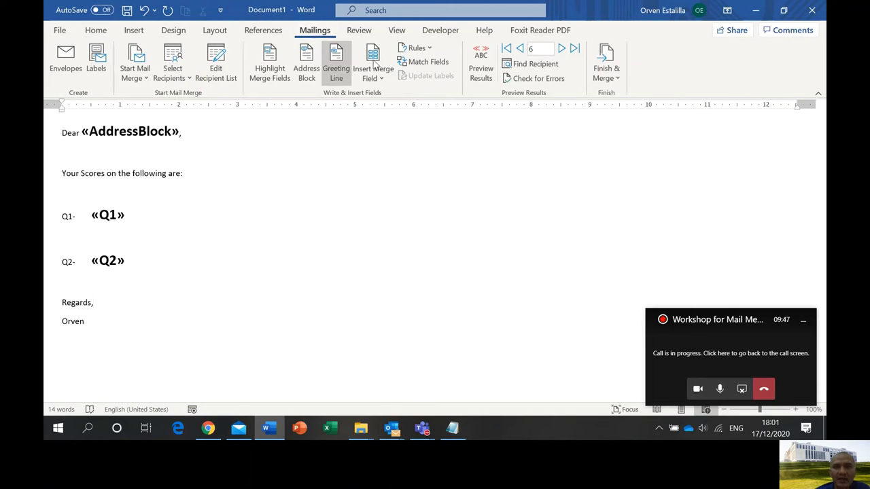
Step: Preview the merged results and step back from record 6 to the first recipient
{"action": "left_click", "coordinate": [483, 75]}
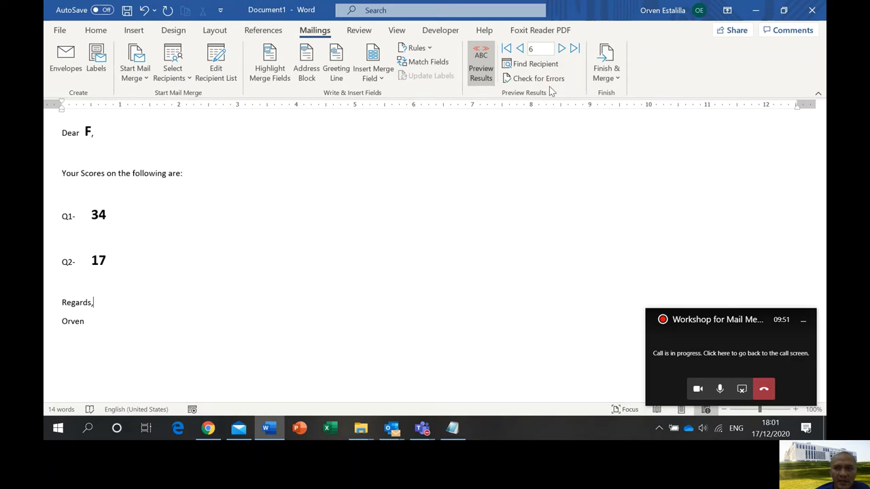
{"action": "left_click", "coordinate": [522, 50]}
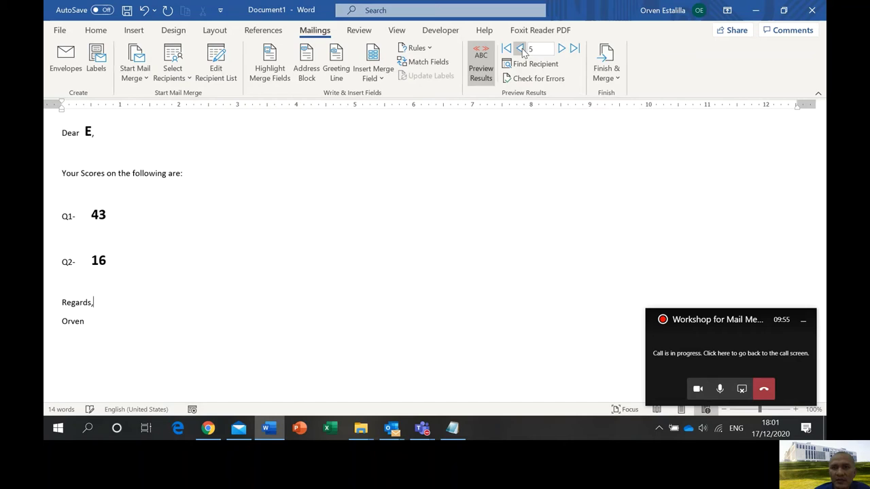
{"action": "left_click", "coordinate": [522, 50]}
{"action": "left_click", "coordinate": [521, 50]}
{"action": "left_click", "coordinate": [522, 51]}
{"action": "left_click", "coordinate": [522, 51]}
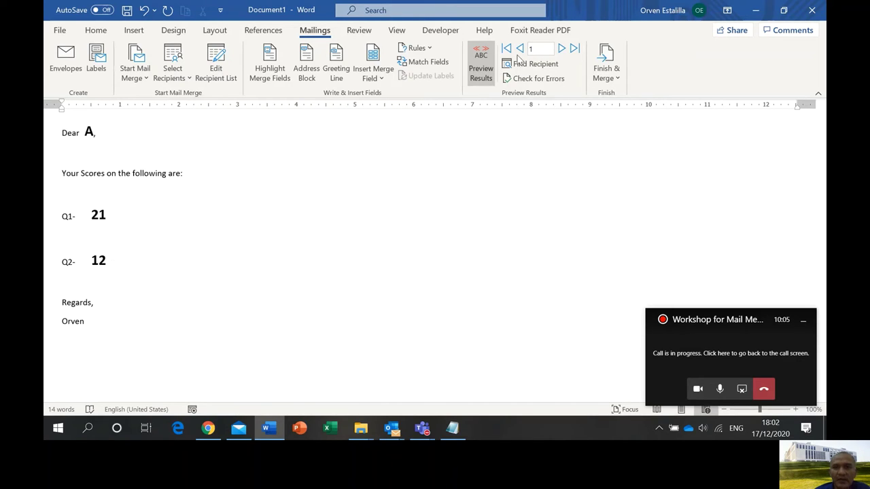
Step: Step through the records to end on record 6: Dear F, scores 34 and 17
{"action": "left_click", "coordinate": [561, 49]}
{"action": "left_click", "coordinate": [561, 49]}
{"action": "left_click", "coordinate": [561, 49]}
{"action": "left_click", "coordinate": [562, 49]}
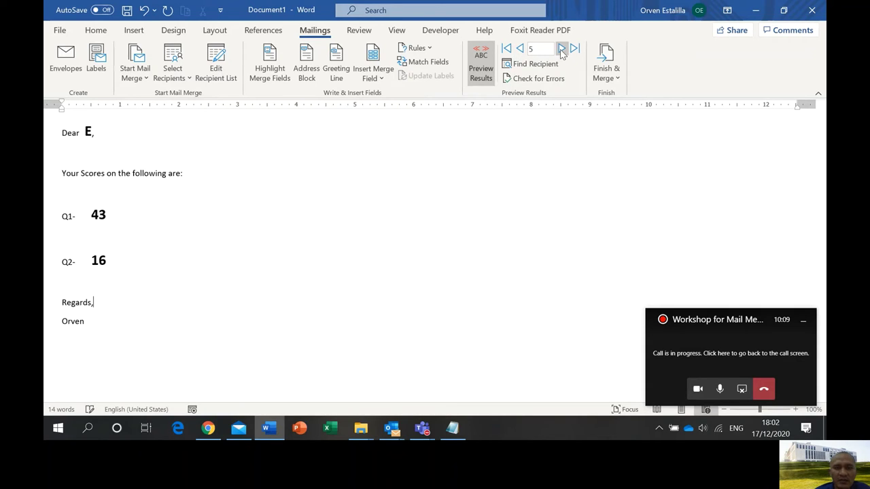
{"action": "left_click", "coordinate": [561, 49]}
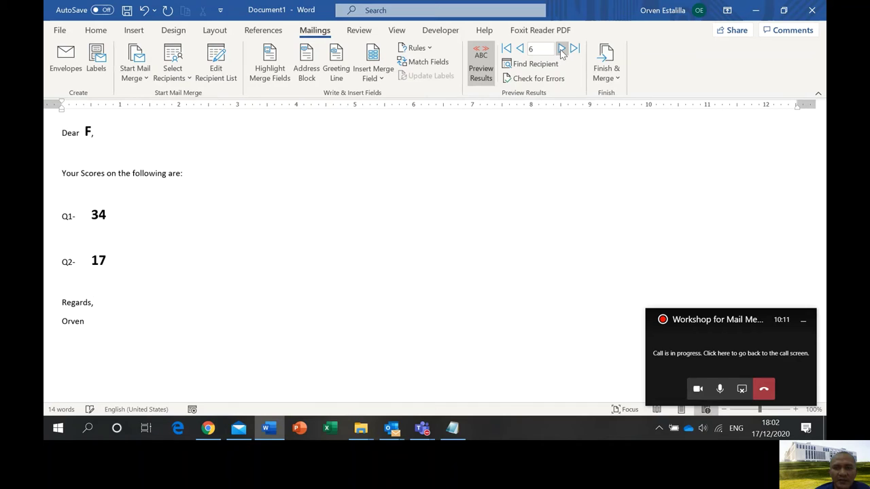
{"action": "left_click", "coordinate": [519, 49]}
{"action": "left_click", "coordinate": [506, 49]}
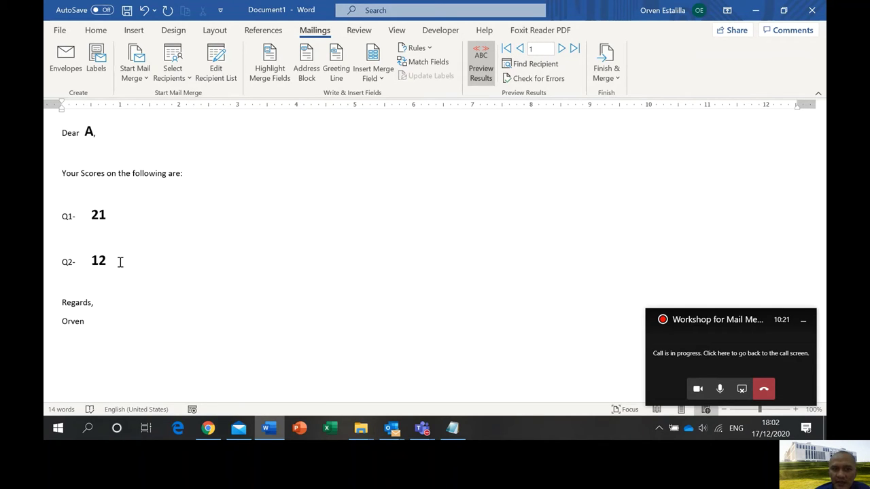
{"action": "left_click", "coordinate": [575, 49]}
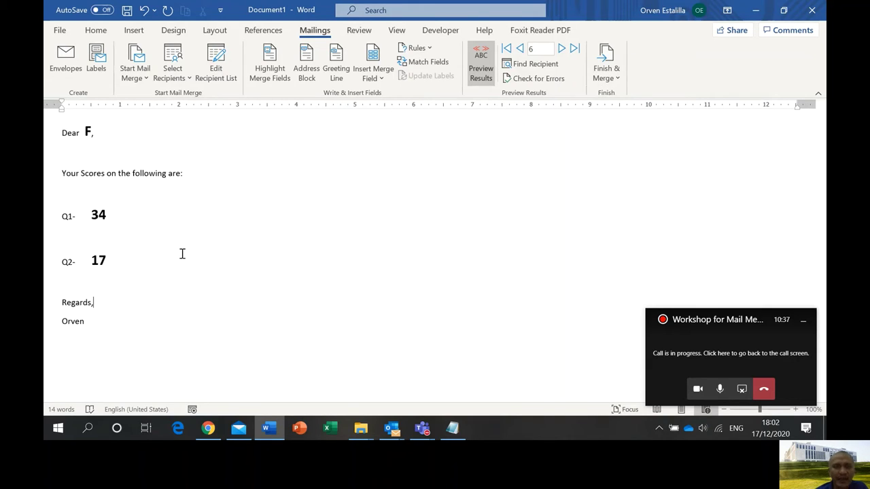
Step: Set up the e-mail merge to the email_address field with subject Grades, then check Excel
{"action": "left_click", "coordinate": [608, 82]}
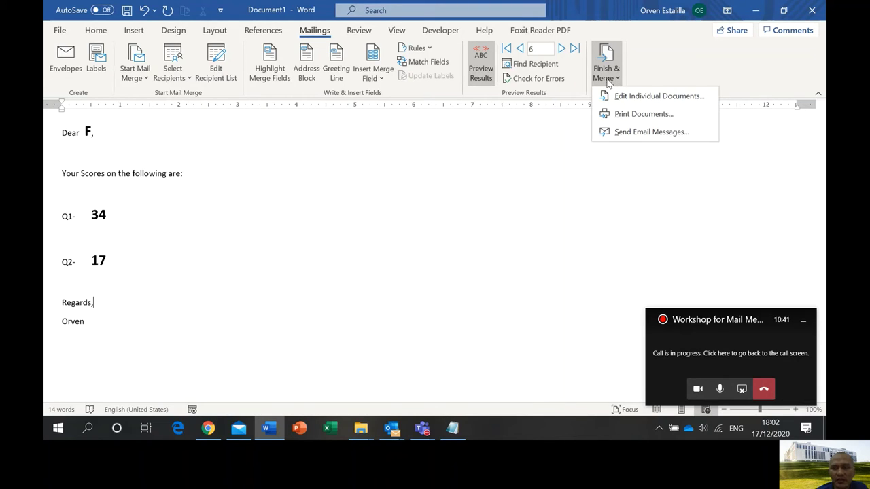
{"action": "left_click", "coordinate": [618, 134]}
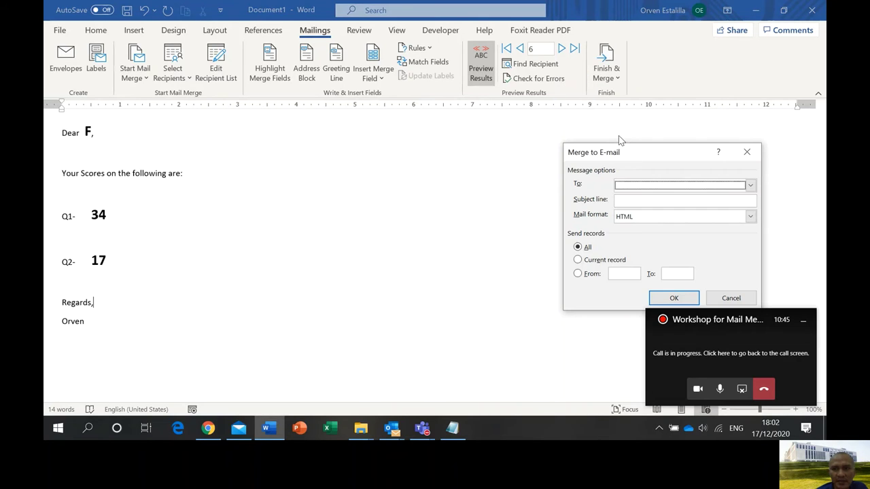
{"action": "left_click", "coordinate": [750, 185]}
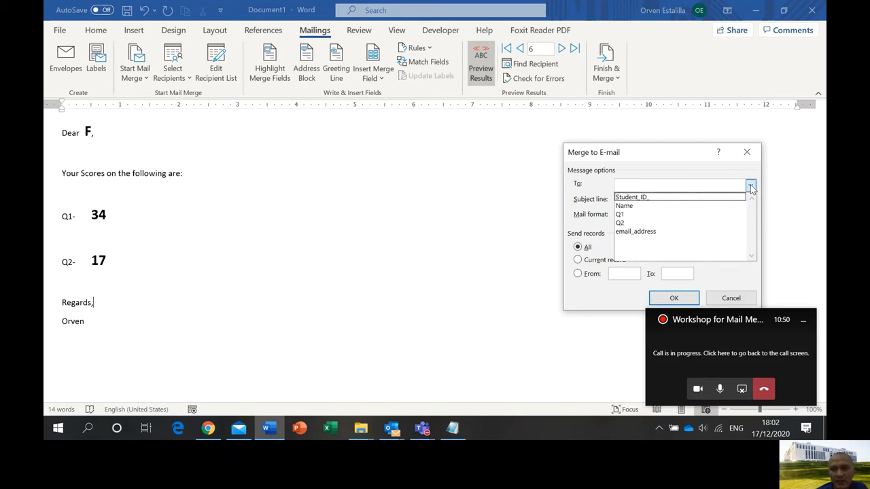
{"action": "left_click", "coordinate": [659, 232]}
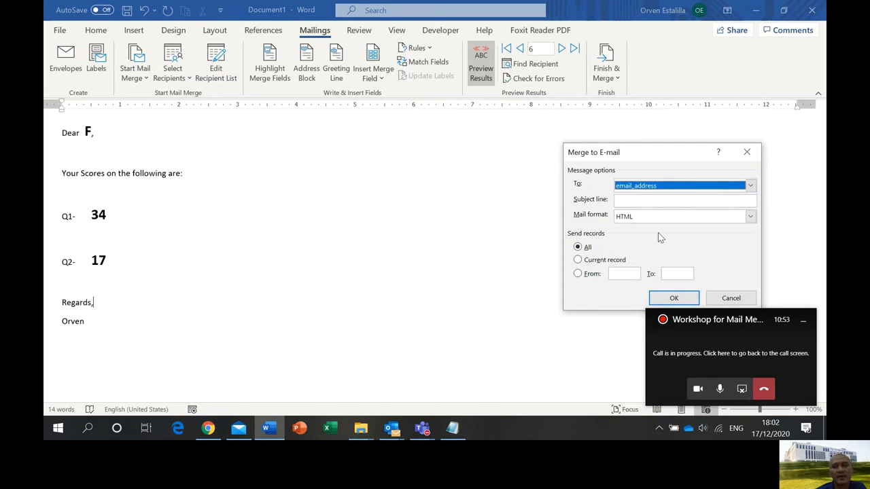
{"action": "left_click", "coordinate": [661, 202]}
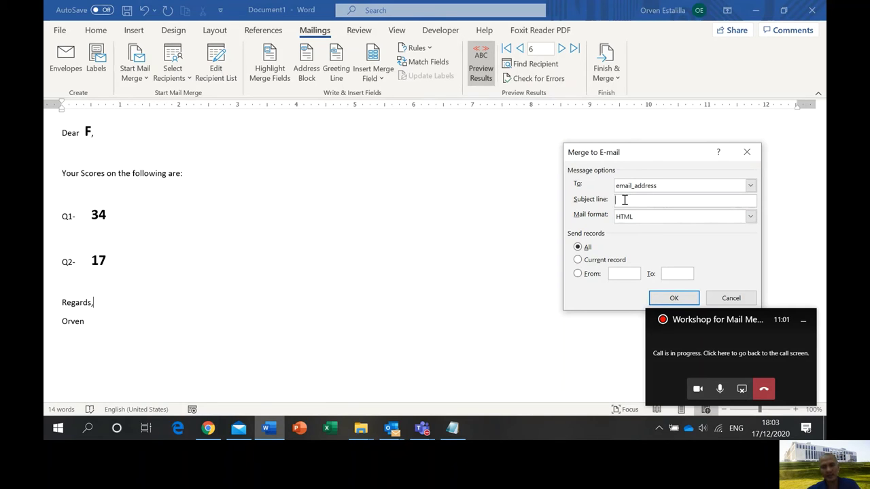
{"action": "type", "text": "s"}
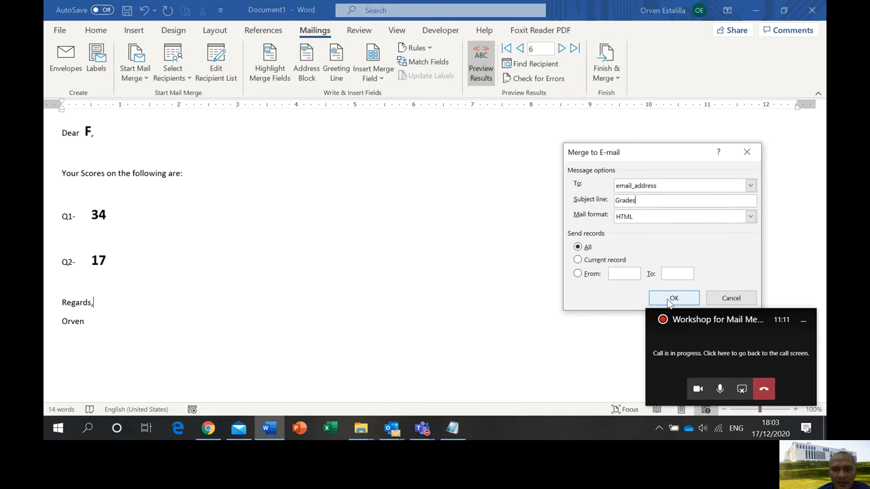
{"action": "left_click", "coordinate": [331, 430]}
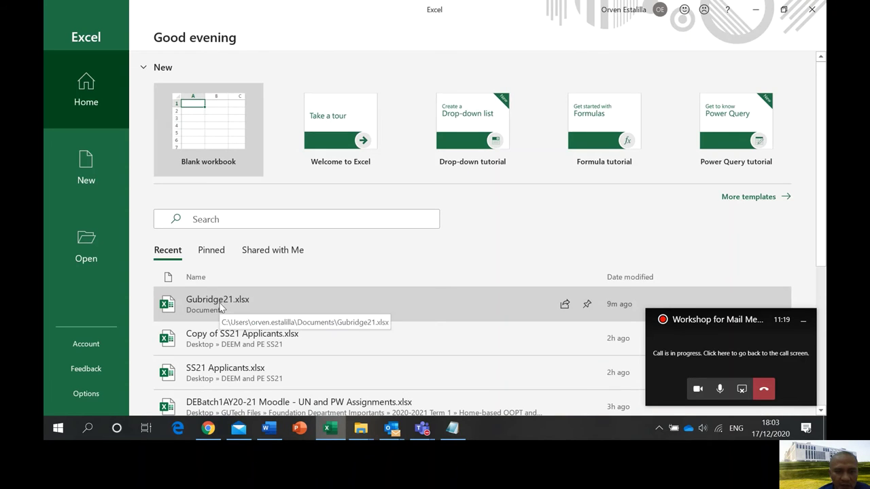
{"action": "left_click", "coordinate": [219, 306]}
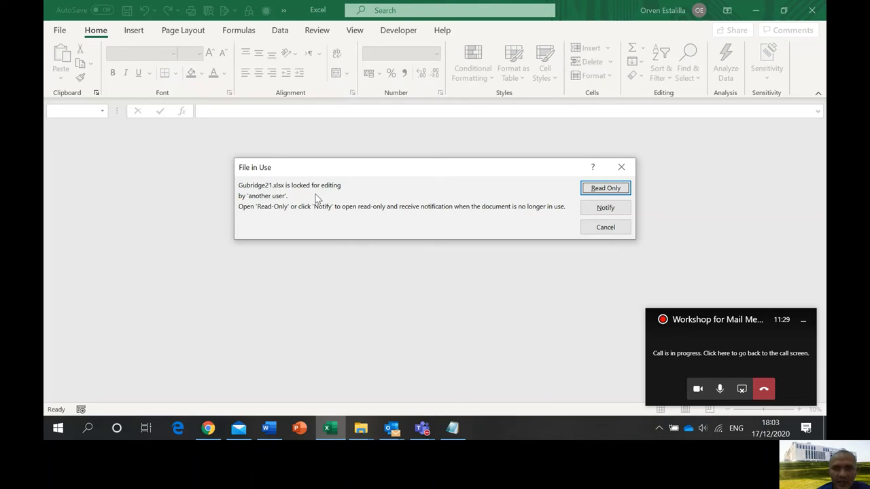
{"action": "left_click", "coordinate": [605, 190]}
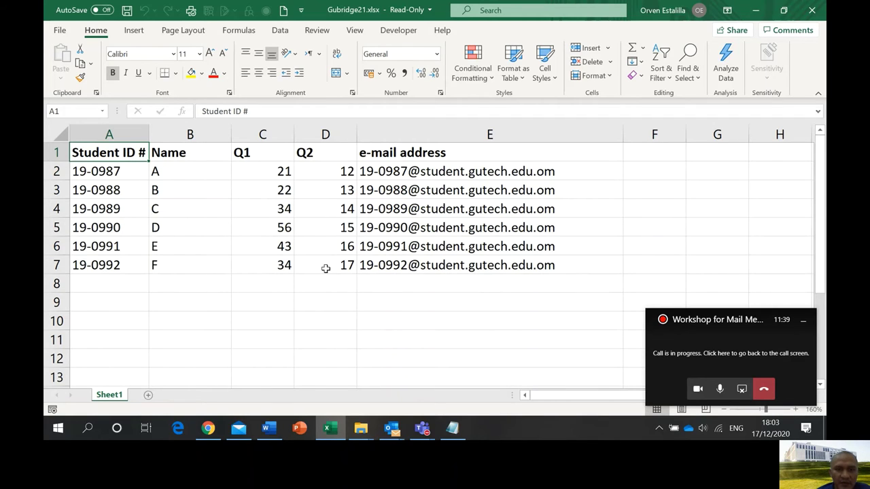
{"action": "left_click", "coordinate": [178, 267]}
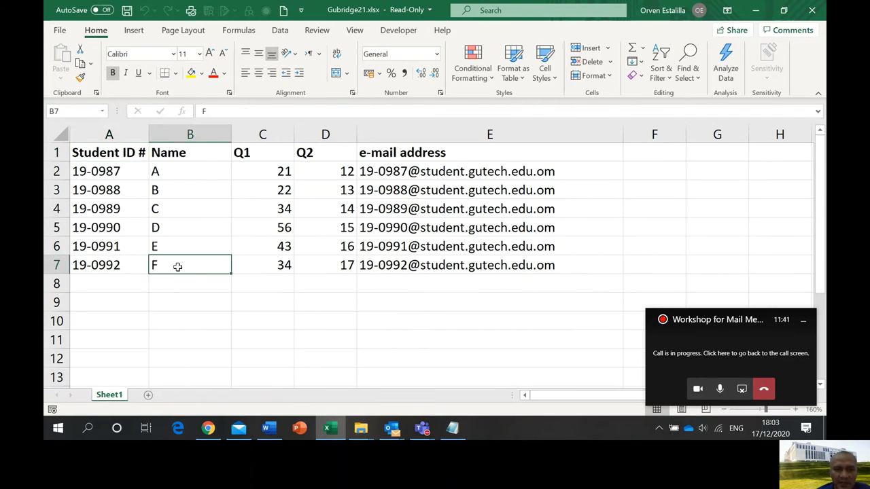
{"action": "left_click", "coordinate": [253, 272]}
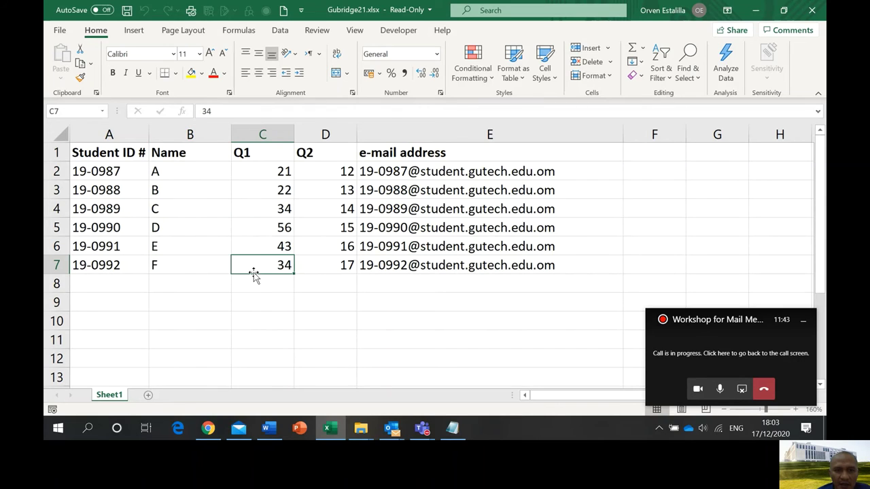
{"action": "left_click", "coordinate": [326, 270]}
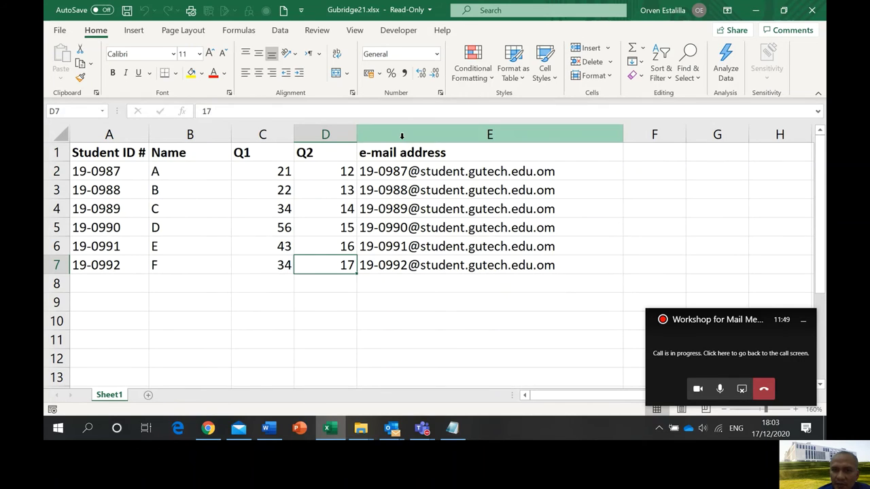
{"action": "left_click", "coordinate": [402, 268]}
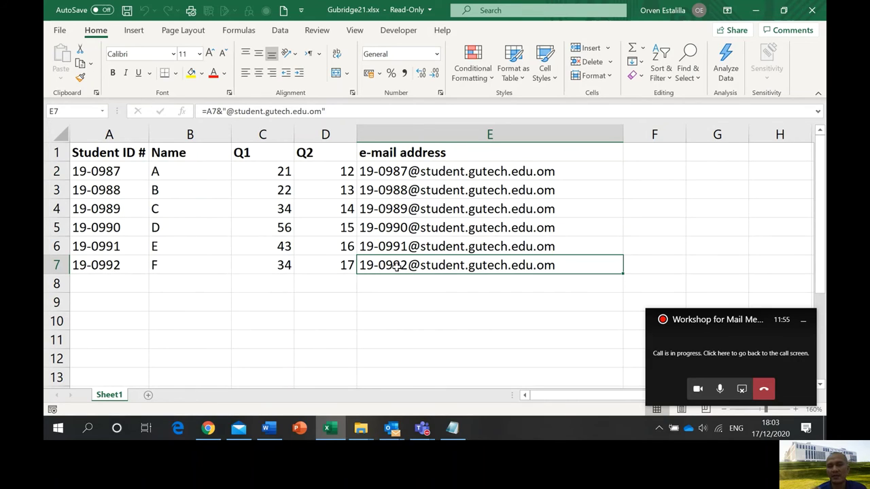
{"action": "left_click", "coordinate": [810, 13]}
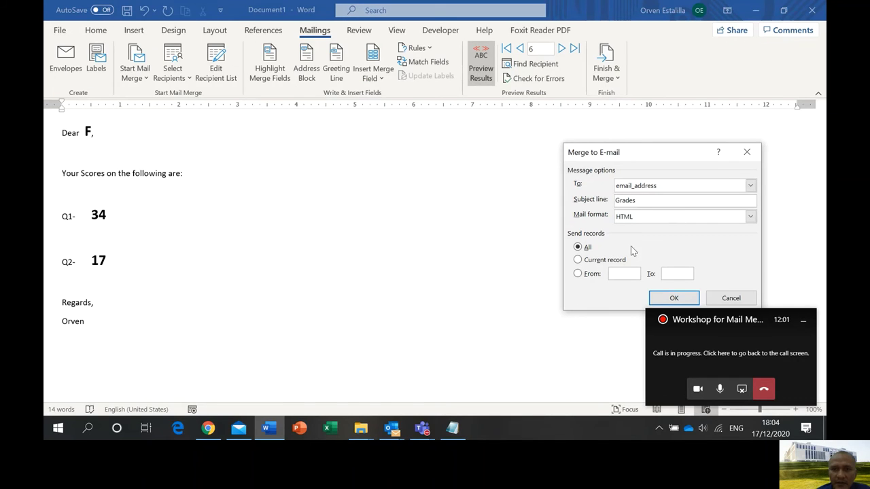
Step: Send the merged score letters as e-mails with subject Grades to all records
{"action": "left_click", "coordinate": [673, 299]}
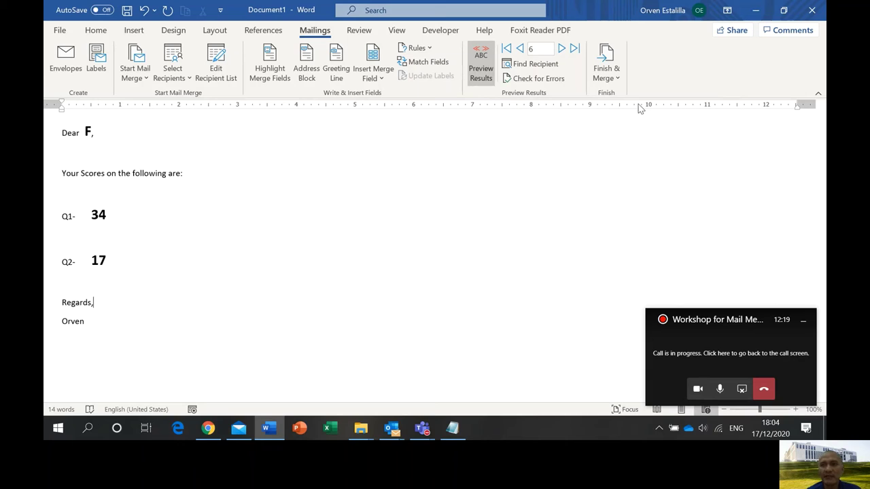
Step: Print all merged letters with Microsoft Print to PDF, saving them as Gubridge21 in Documents
{"action": "left_click", "coordinate": [606, 78]}
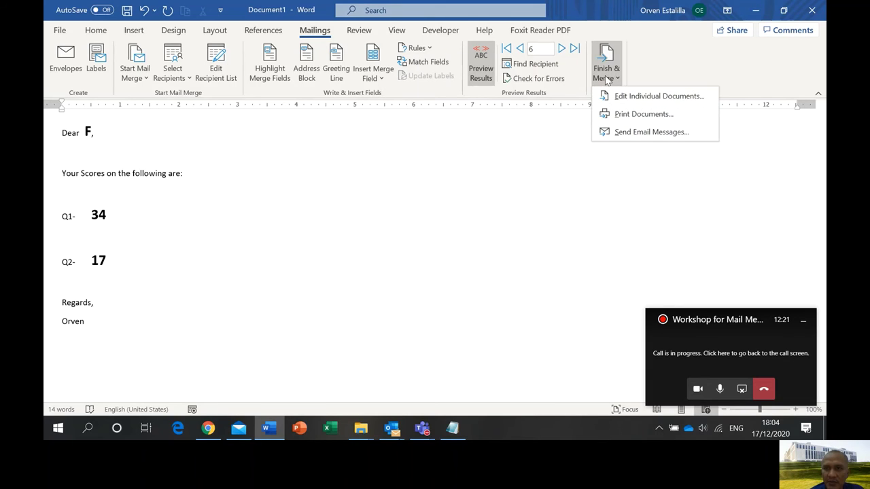
{"action": "left_click", "coordinate": [618, 113]}
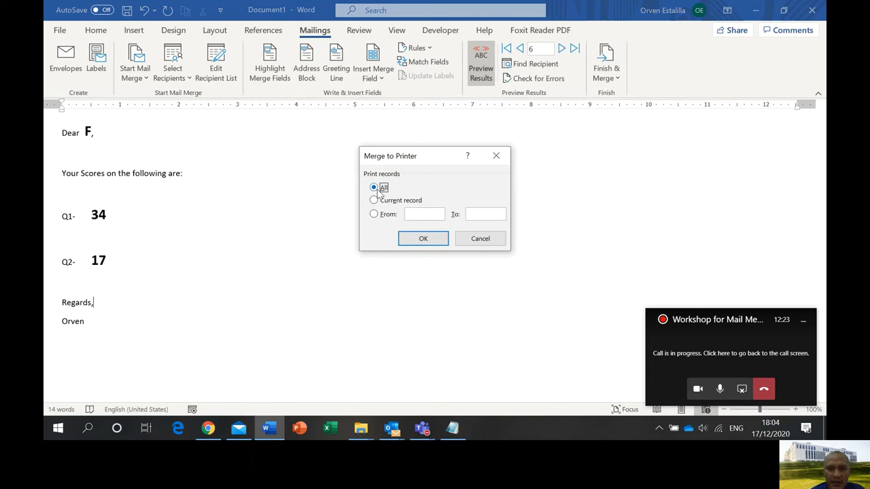
{"action": "left_click", "coordinate": [417, 243]}
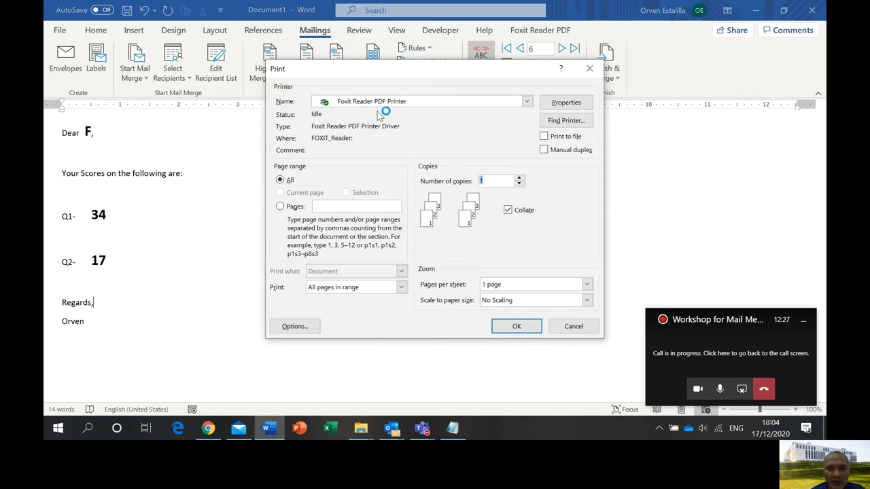
{"action": "left_click", "coordinate": [385, 103]}
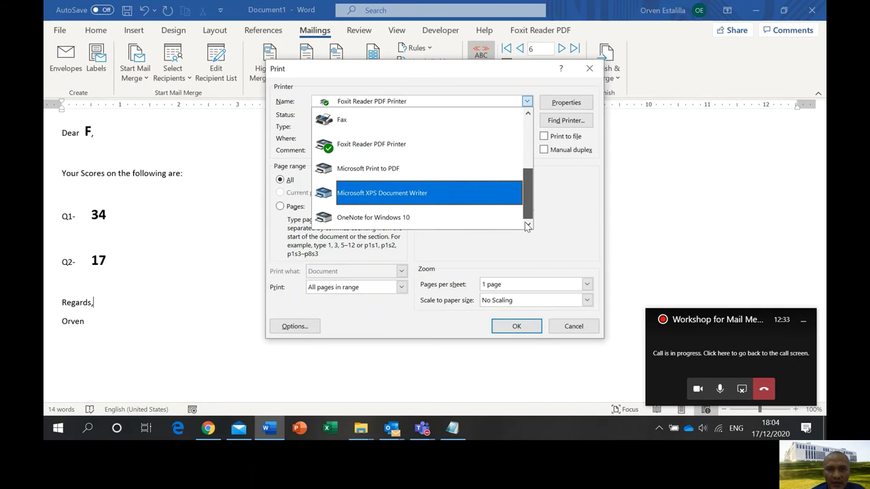
{"action": "mouse_move", "coordinate": [530, 210]}
{"action": "left_mouse_down"}
{"action": "mouse_move", "coordinate": [537, 122]}
{"action": "mouse_move", "coordinate": [529, 200]}
{"action": "left_mouse_up"}
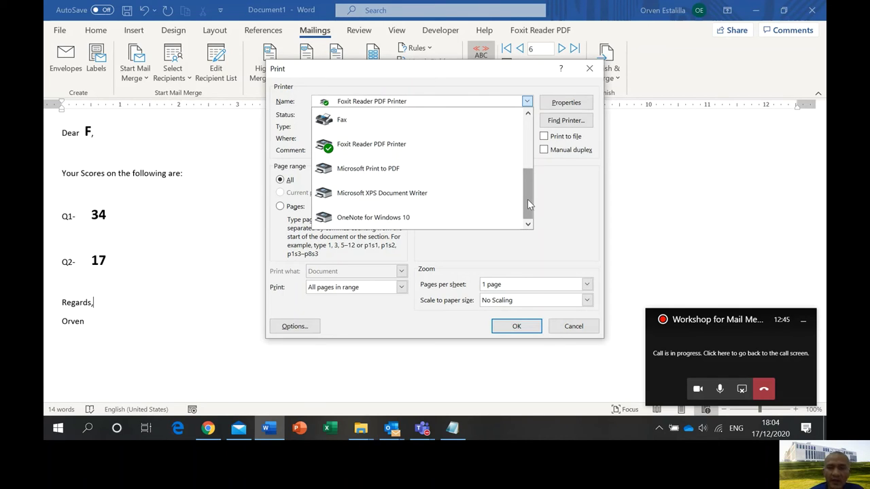
{"action": "left_click", "coordinate": [405, 176]}
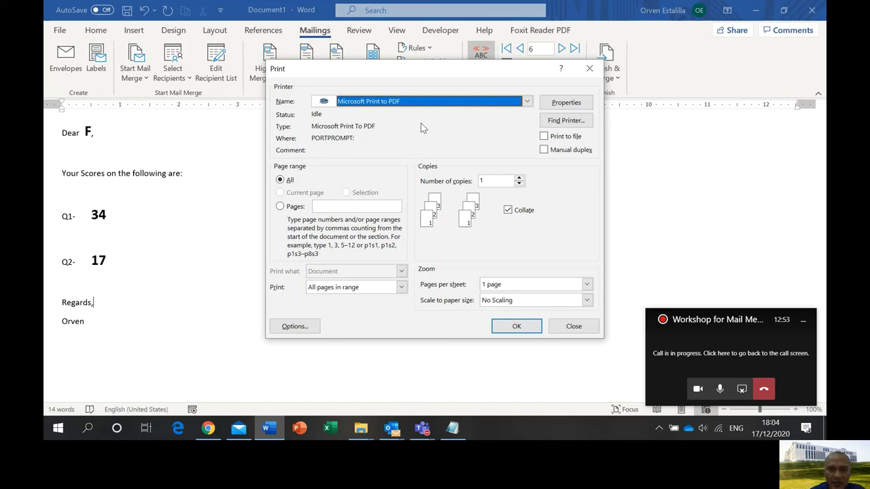
{"action": "left_click", "coordinate": [514, 328]}
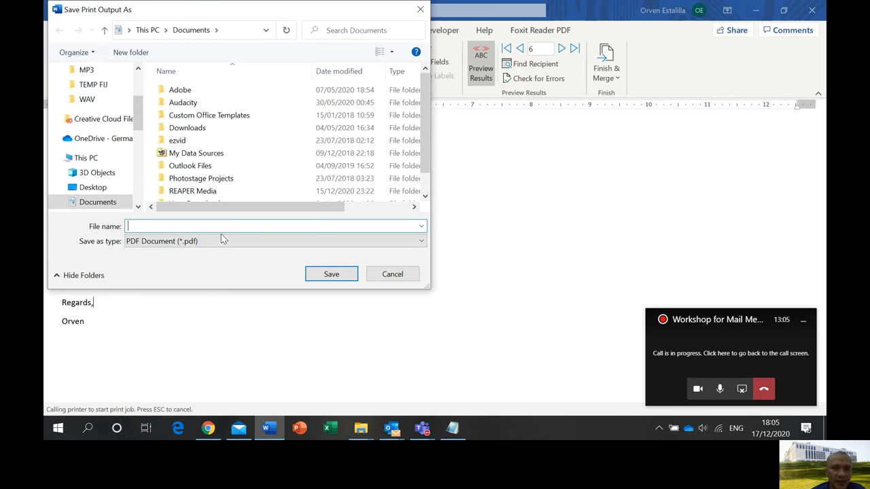
{"action": "type", "text": "Gu"}
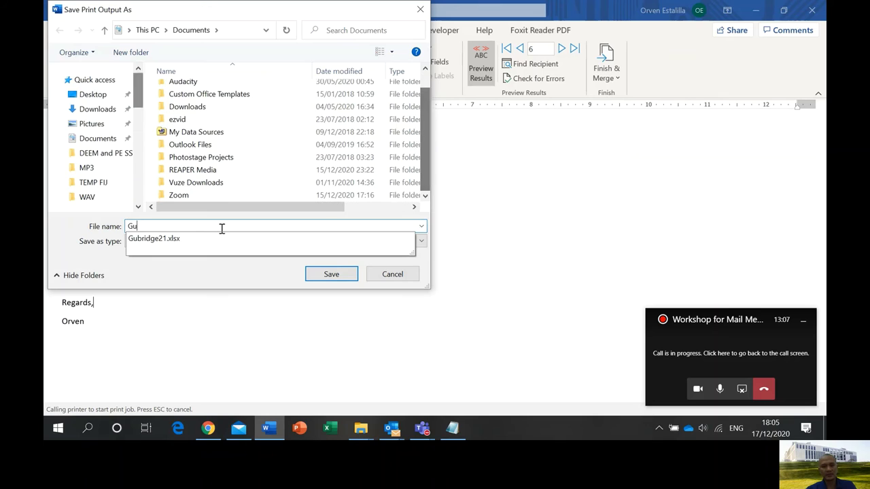
{"action": "type", "text": "br"}
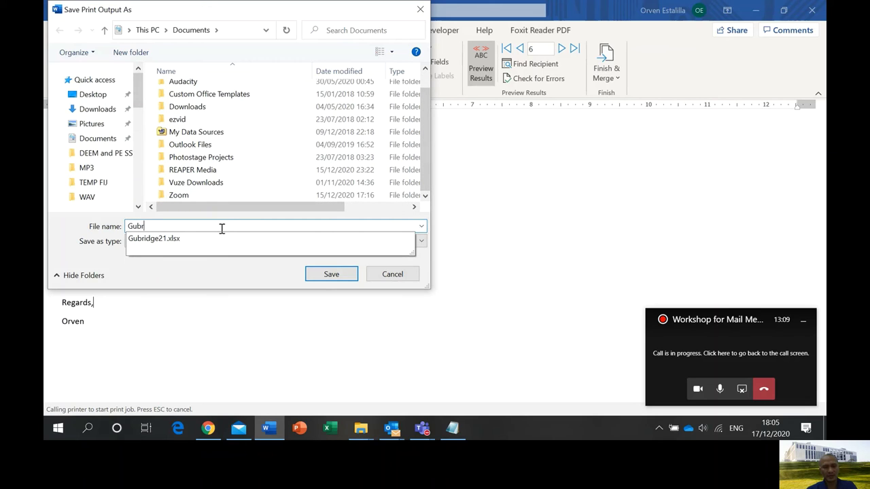
{"action": "type", "text": "idge21"}
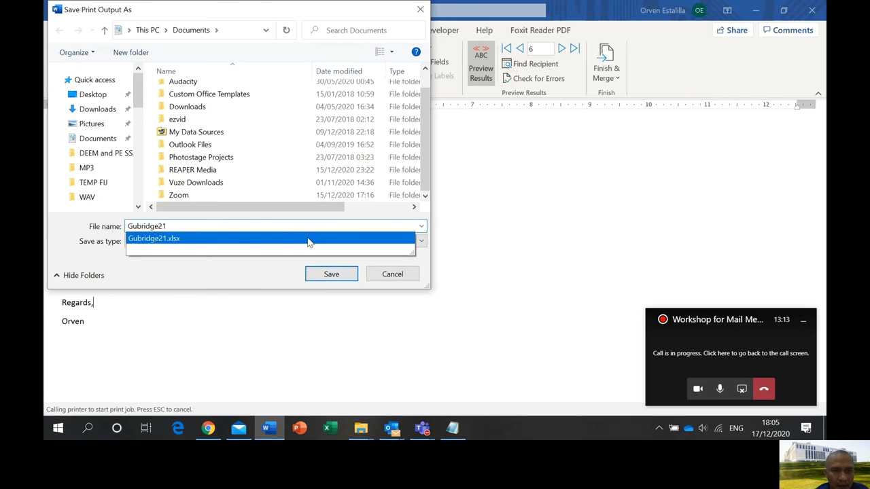
{"action": "left_click", "coordinate": [332, 275]}
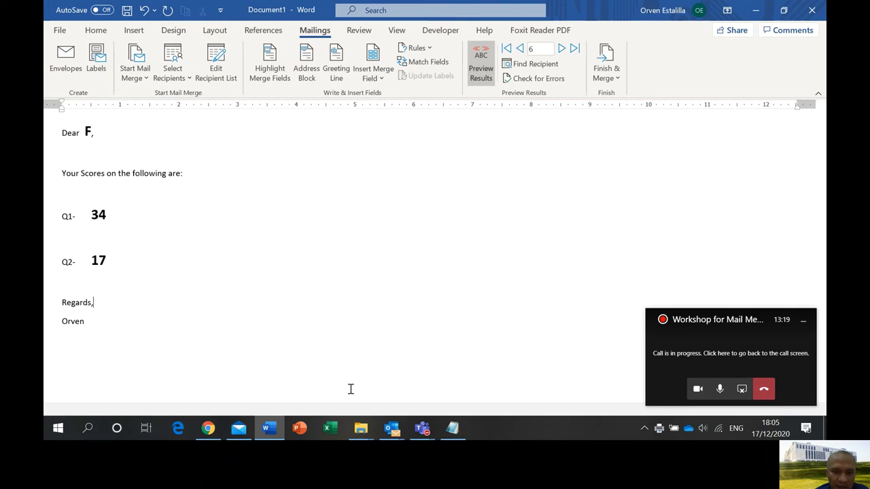
Step: Open Gubridge21.pdf from Documents, scroll through its six letters, and close it
{"action": "mouse_move", "coordinate": [364, 435]}
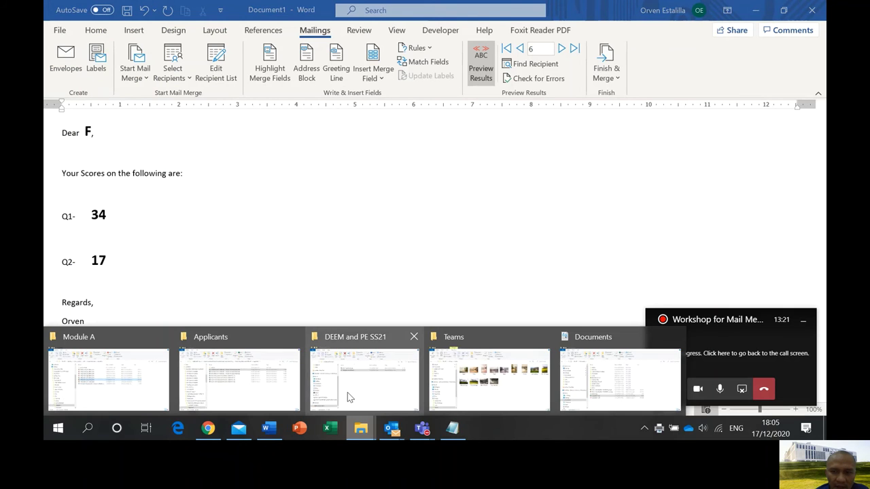
{"action": "left_click", "coordinate": [576, 353]}
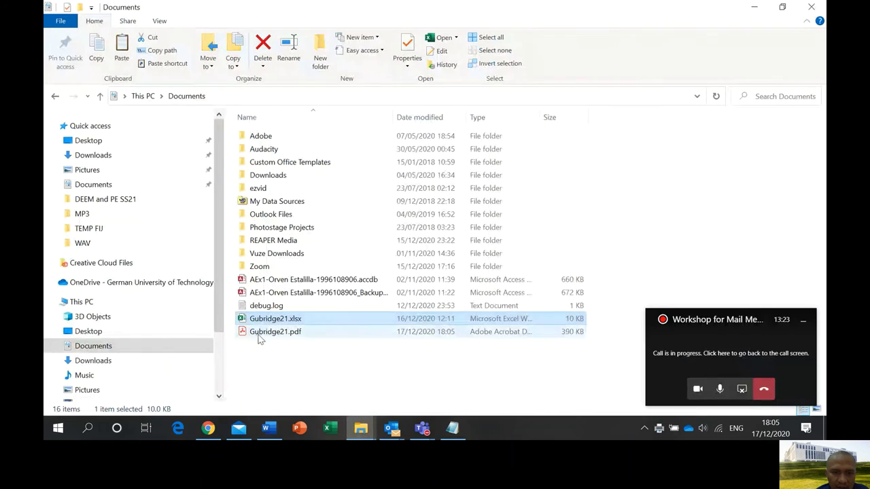
{"action": "double_click", "coordinate": [271, 332]}
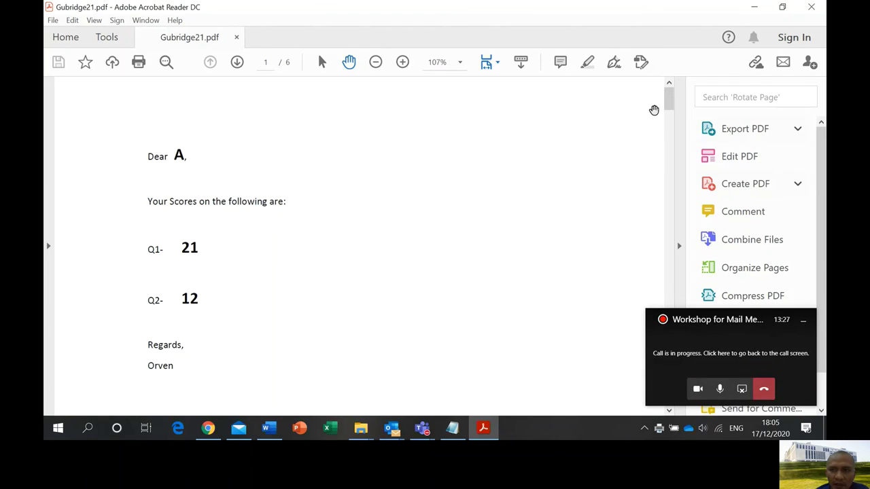
{"action": "left_click", "coordinate": [670, 165]}
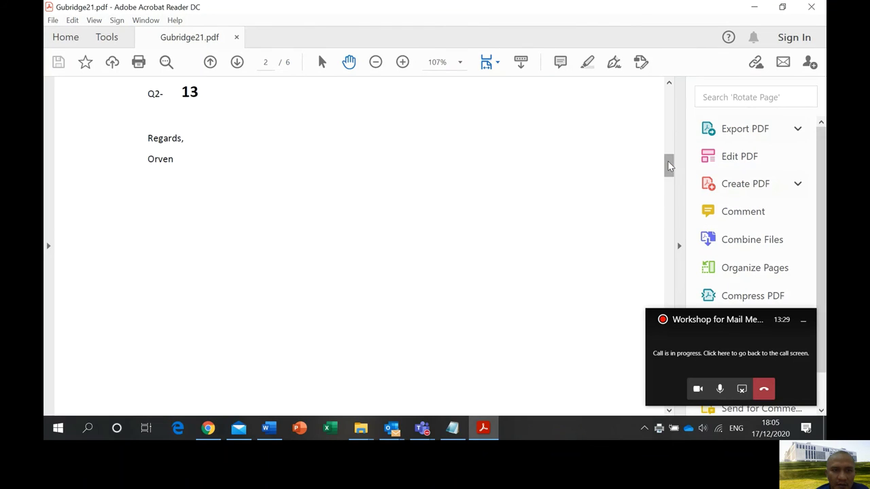
{"action": "left_click_drag", "start_coordinate": [670, 165], "coordinate": [687, 49]}
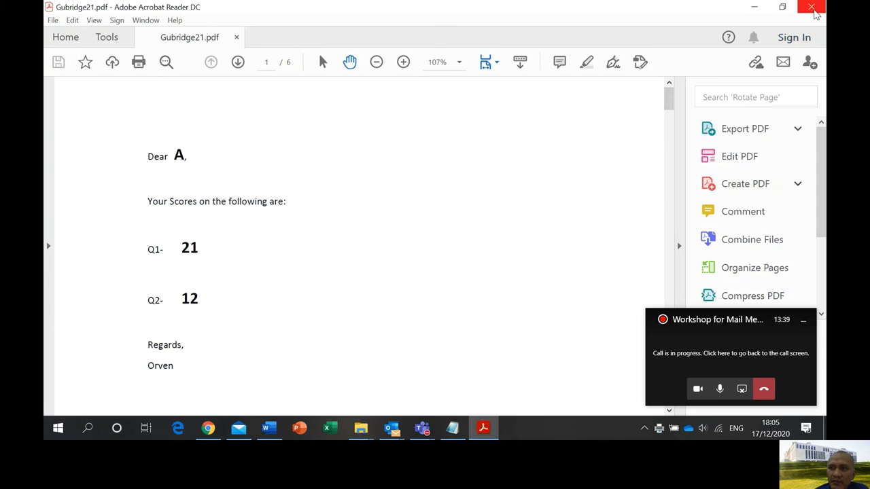
{"action": "left_click", "coordinate": [812, 7]}
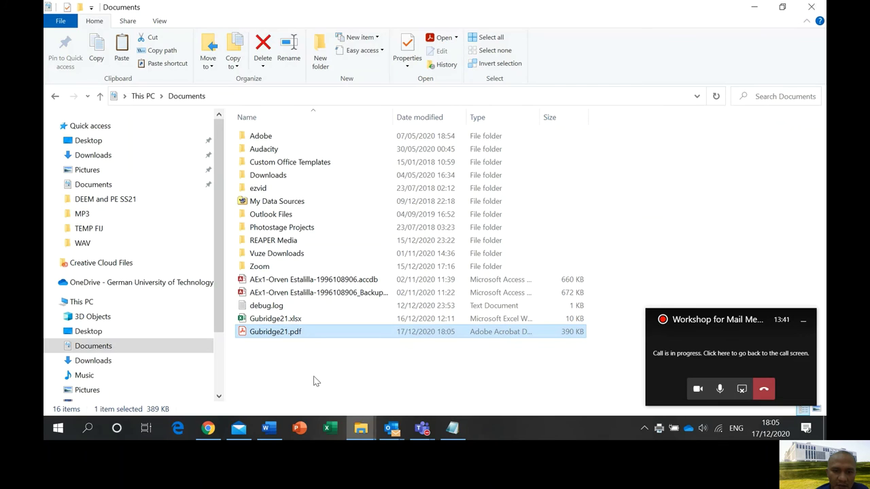
Step: Close the merged Document1 in Word without saving, then show the desktop with Win+D
{"action": "left_click", "coordinate": [270, 428]}
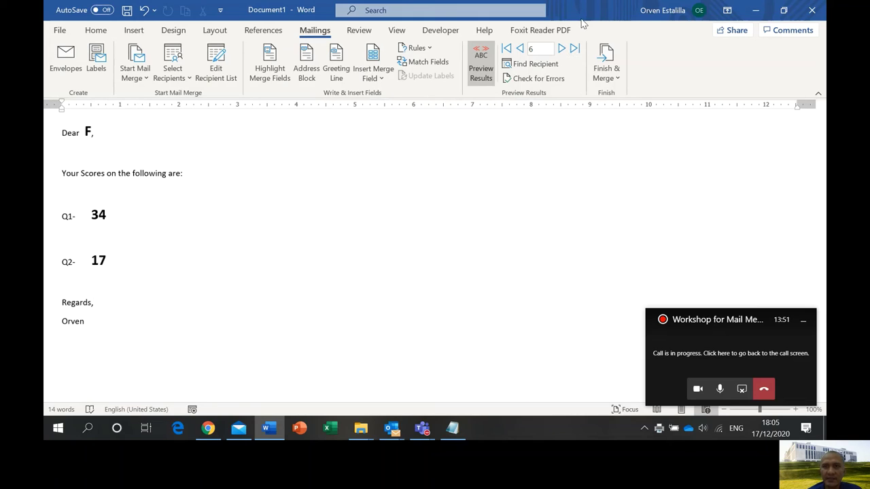
{"action": "left_click", "coordinate": [813, 11]}
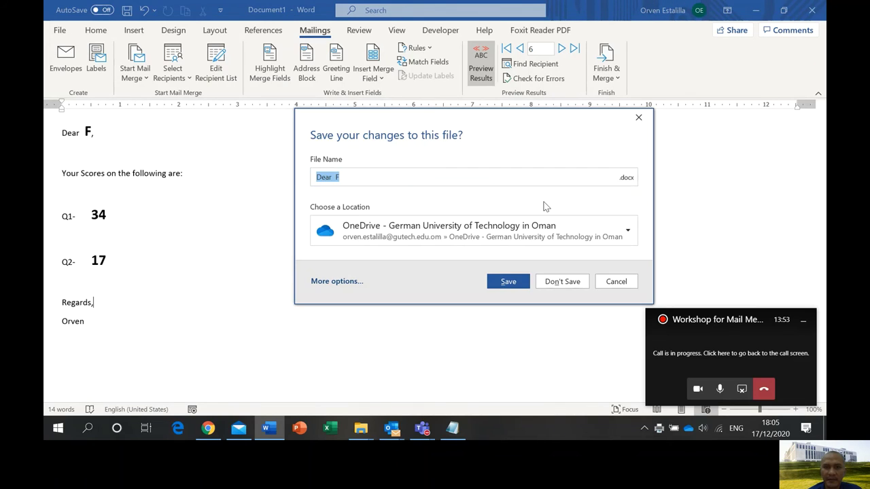
{"action": "left_click", "coordinate": [562, 282]}
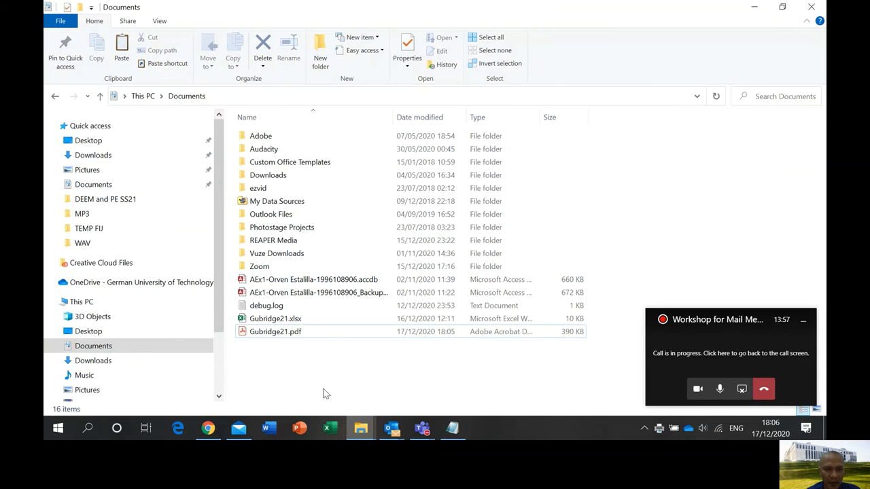
{"action": "key", "text": "super+d"}
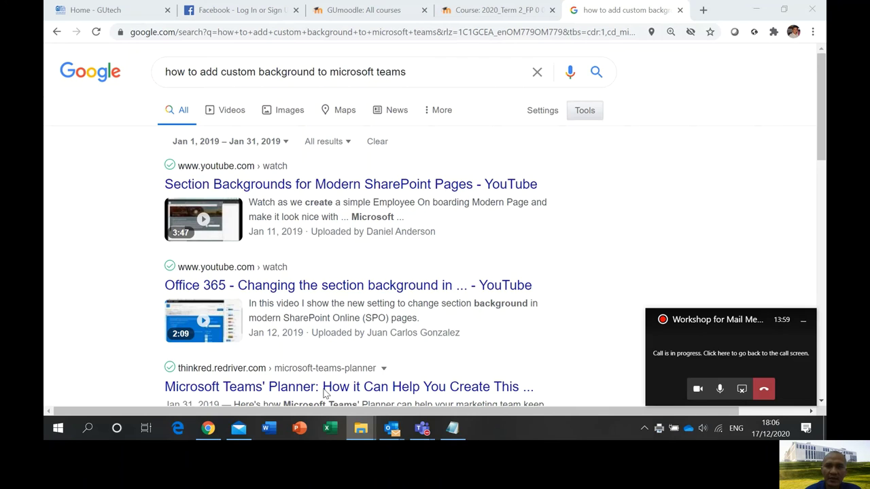
Step: Open Template UN PW.docx with its linked data and preview the next three recipients
{"action": "double_click", "coordinate": [430, 27]}
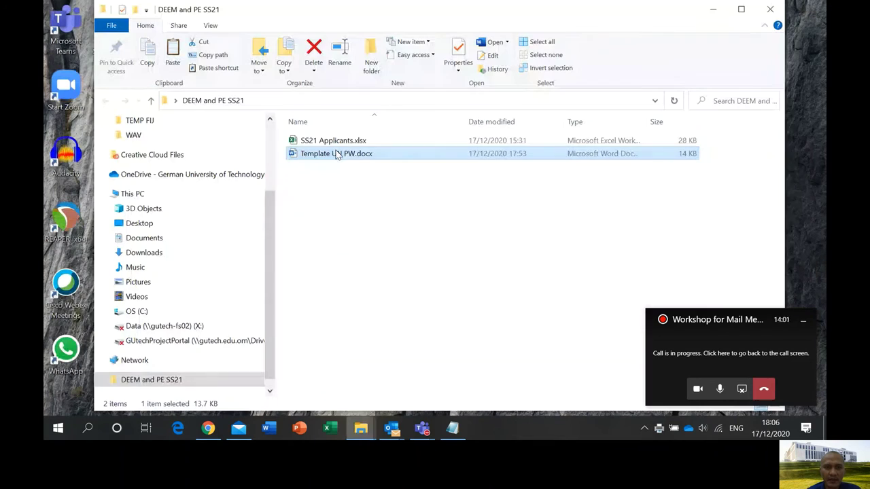
{"action": "left_click", "coordinate": [335, 156]}
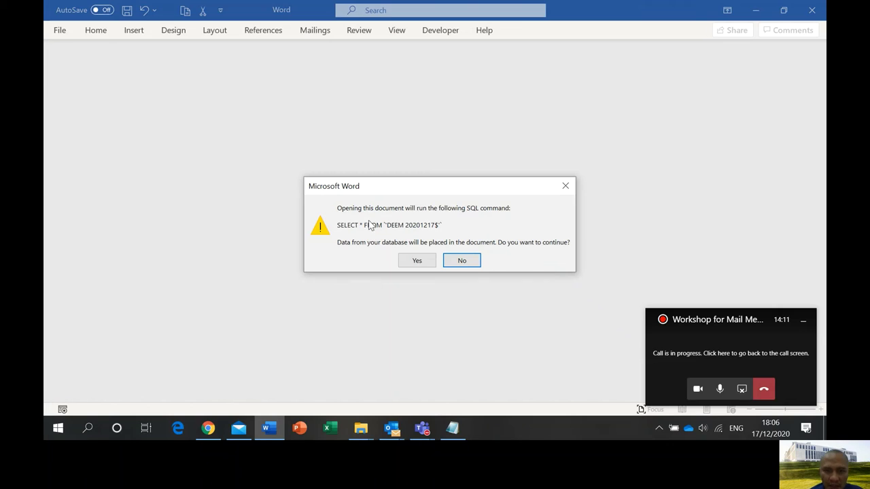
{"action": "left_click", "coordinate": [416, 261]}
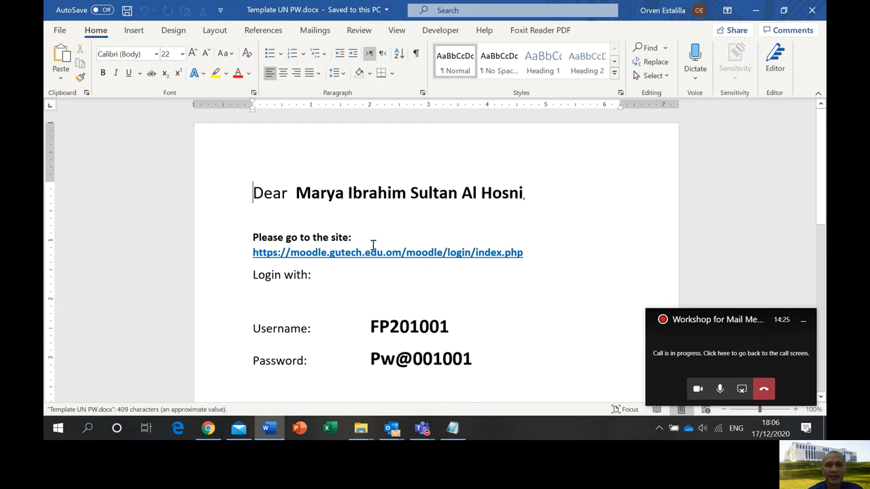
{"action": "left_click", "coordinate": [314, 33]}
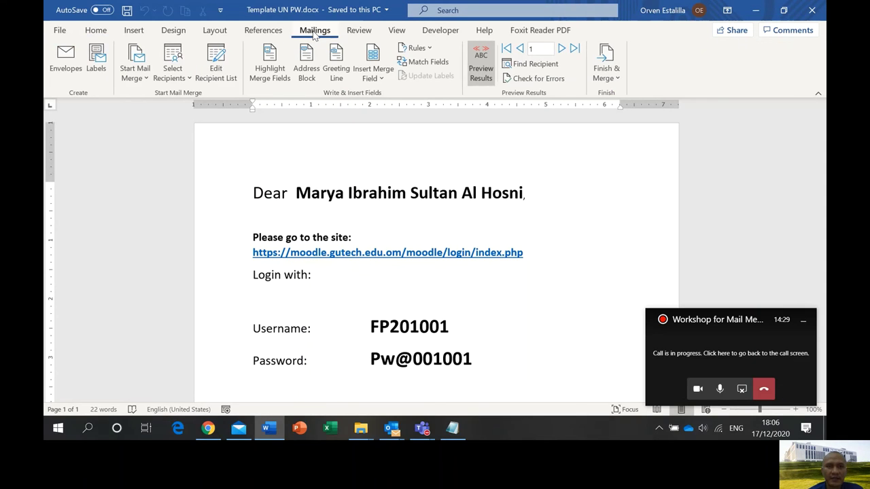
{"action": "left_click", "coordinate": [181, 79]}
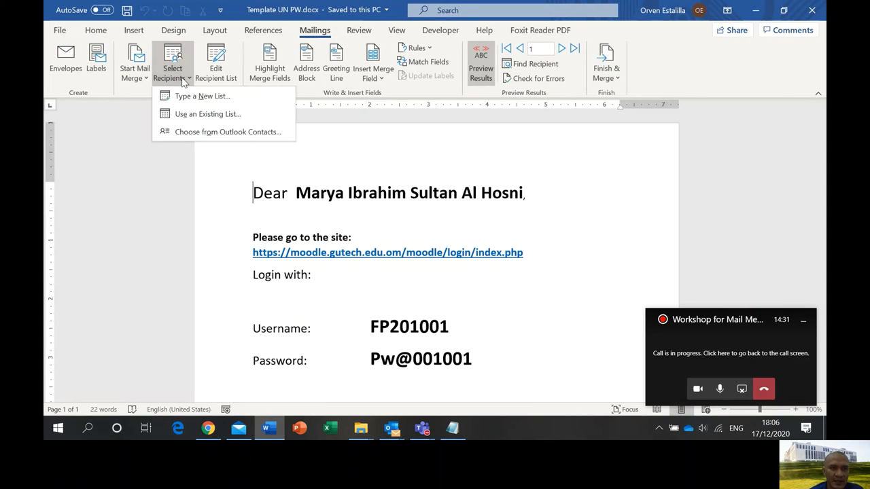
{"action": "left_click", "coordinate": [563, 57]}
{"action": "left_click", "coordinate": [561, 49]}
{"action": "left_click", "coordinate": [561, 49]}
{"action": "left_click", "coordinate": [561, 49]}
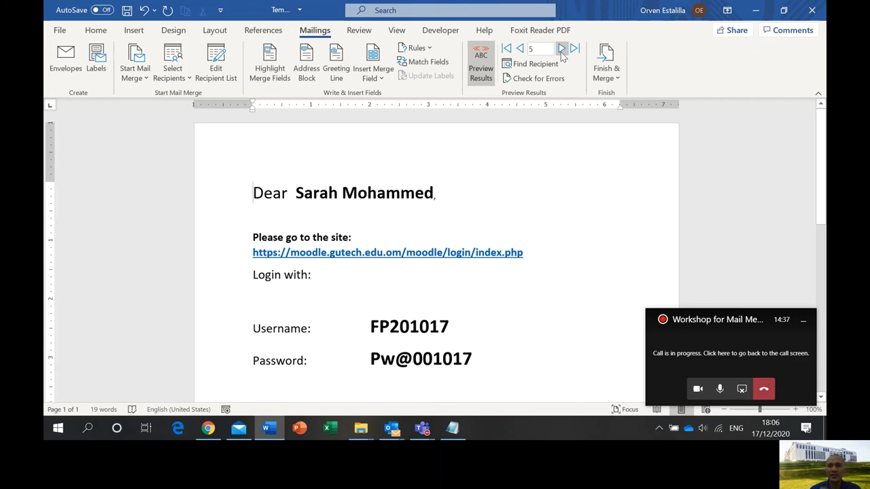
Step: Close the template without saving, reopen it, and decline the SQL data query
{"action": "left_click", "coordinate": [813, 13]}
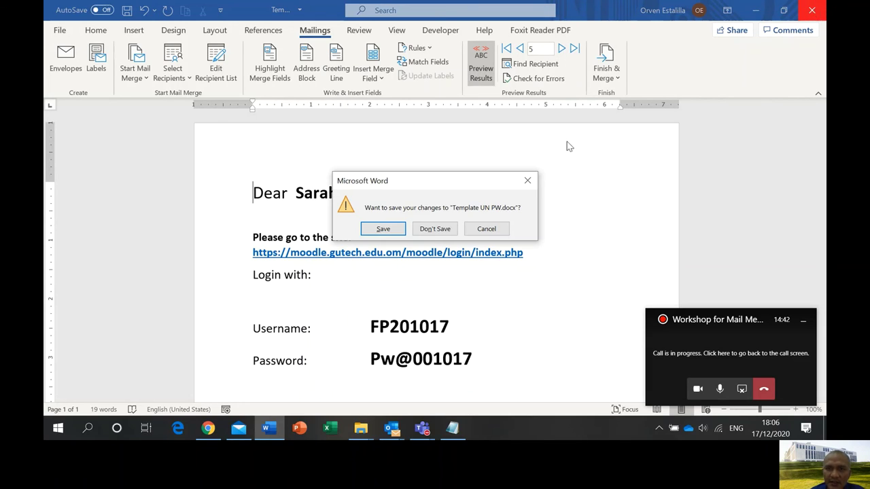
{"action": "left_click", "coordinate": [433, 229]}
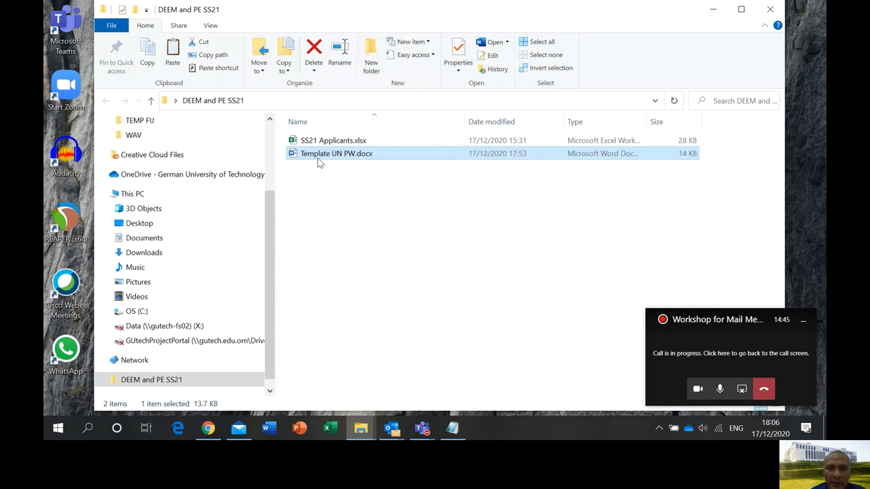
{"action": "double_click", "coordinate": [323, 155]}
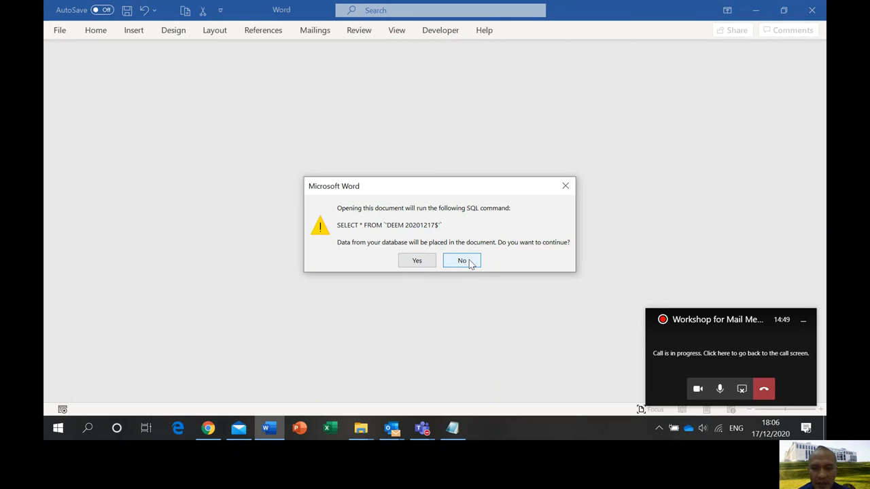
{"action": "left_click", "coordinate": [462, 261]}
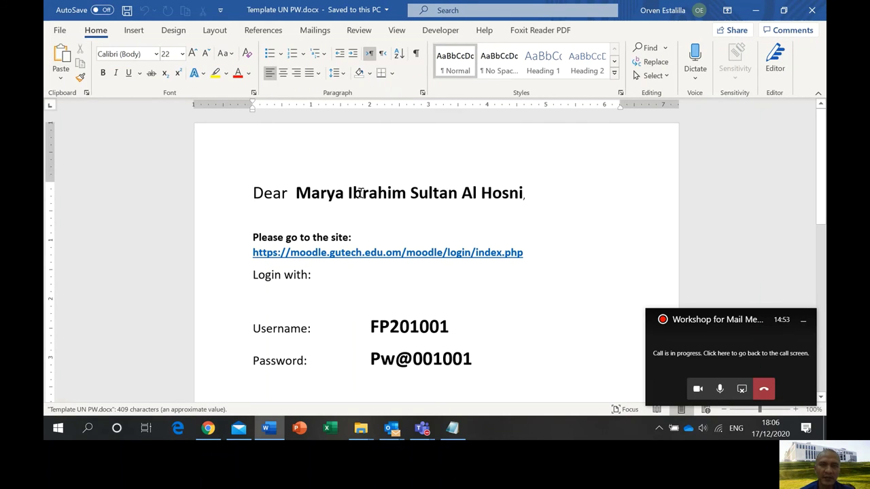
Step: Set the letter up as an E-mail Messages merge and delete the name field after Dear
{"action": "left_click", "coordinate": [315, 30]}
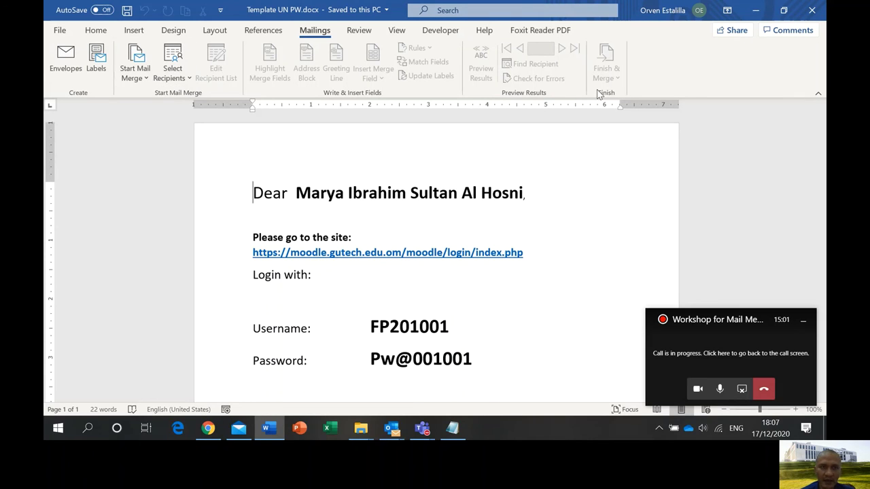
{"action": "left_click", "coordinate": [134, 74]}
{"action": "left_click", "coordinate": [146, 111]}
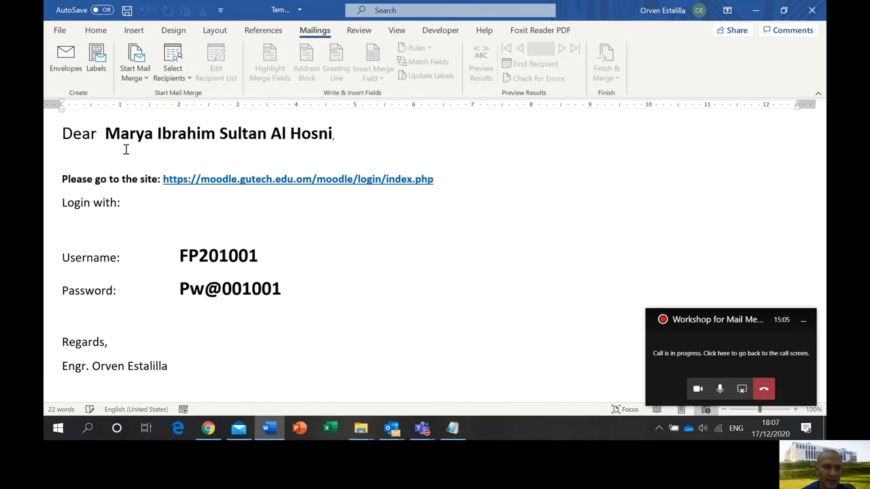
{"action": "left_click", "coordinate": [292, 134]}
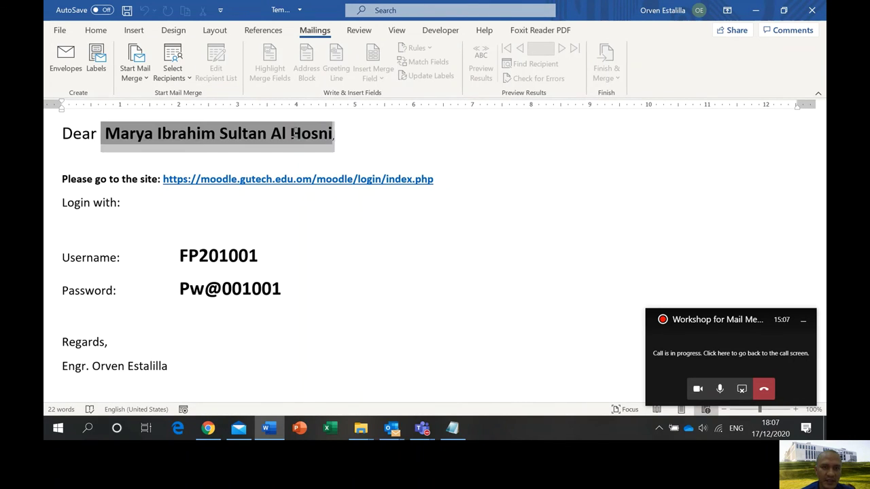
{"action": "double_click", "coordinate": [226, 130]}
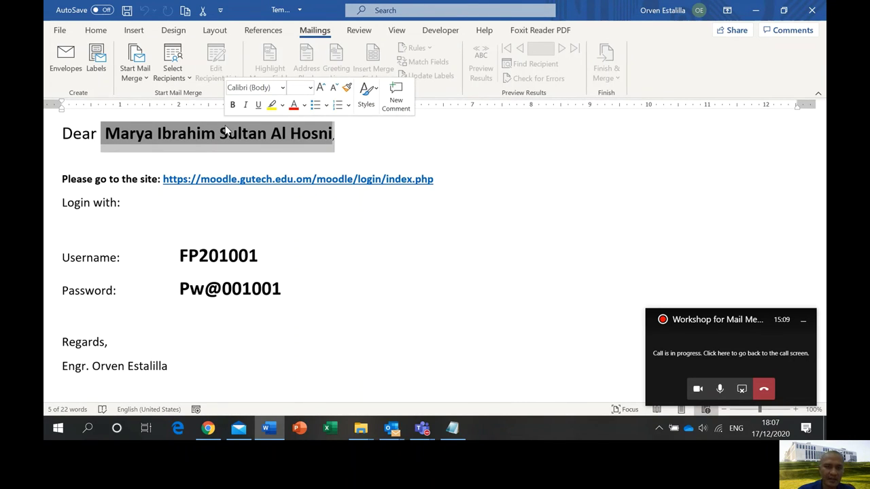
{"action": "key", "text": "Delete"}
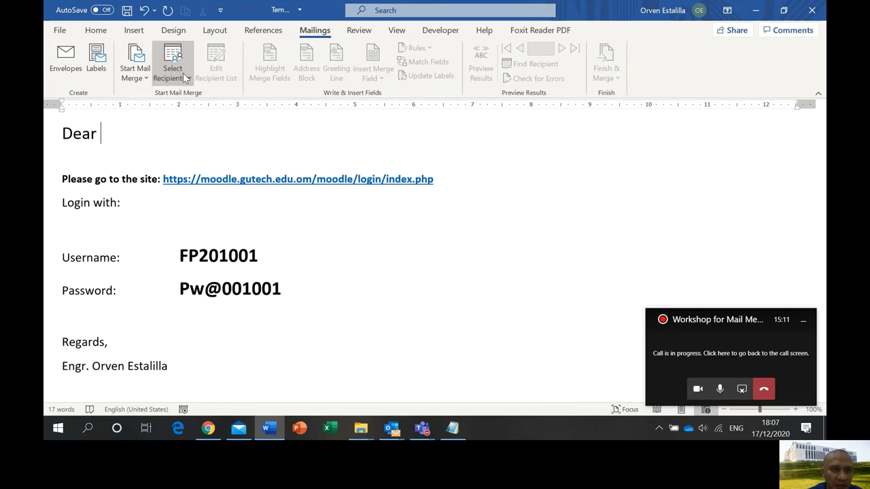
Step: Use an existing list, picking the Excel workbook in Documents as the recipient source
{"action": "left_click", "coordinate": [183, 72]}
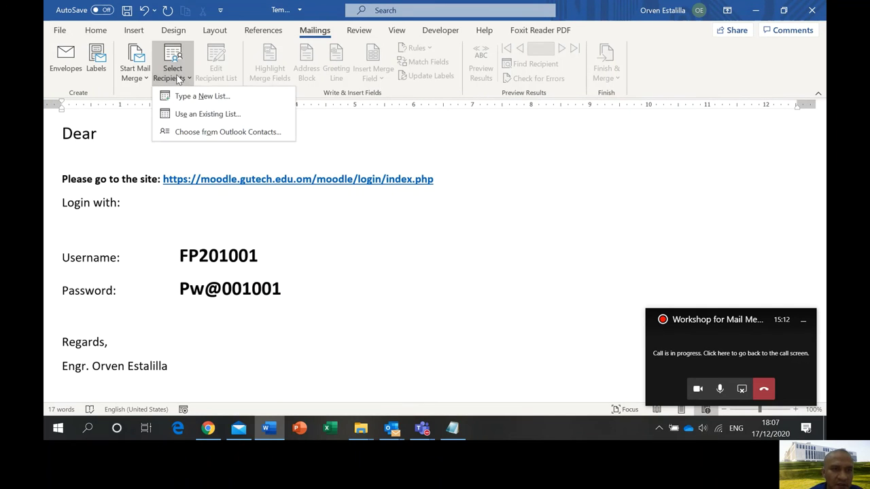
{"action": "left_click", "coordinate": [195, 115]}
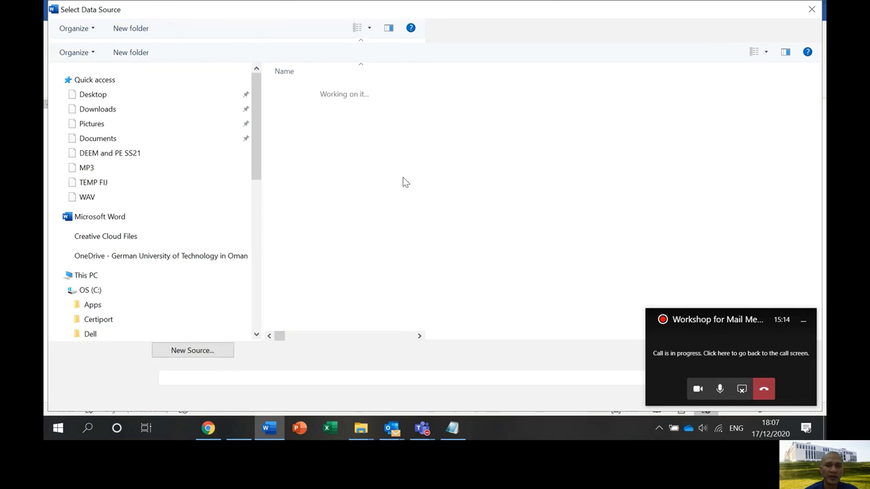
{"action": "left_click", "coordinate": [811, 10]}
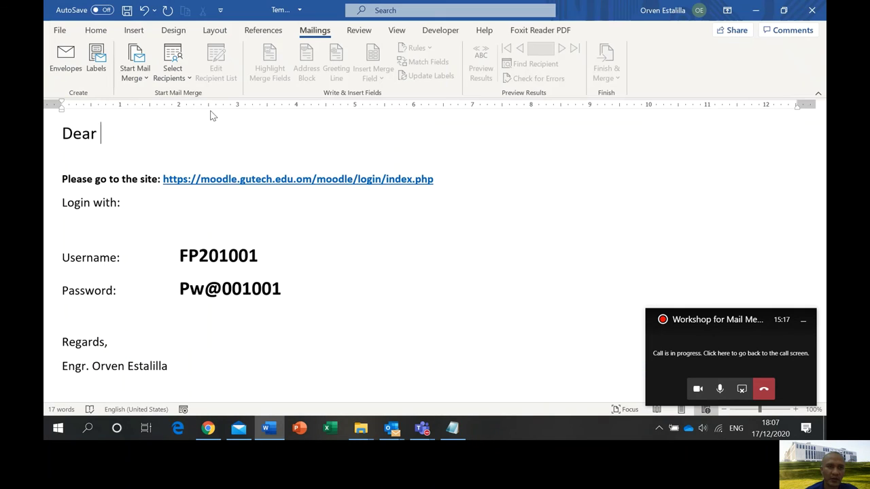
{"action": "left_click", "coordinate": [172, 66]}
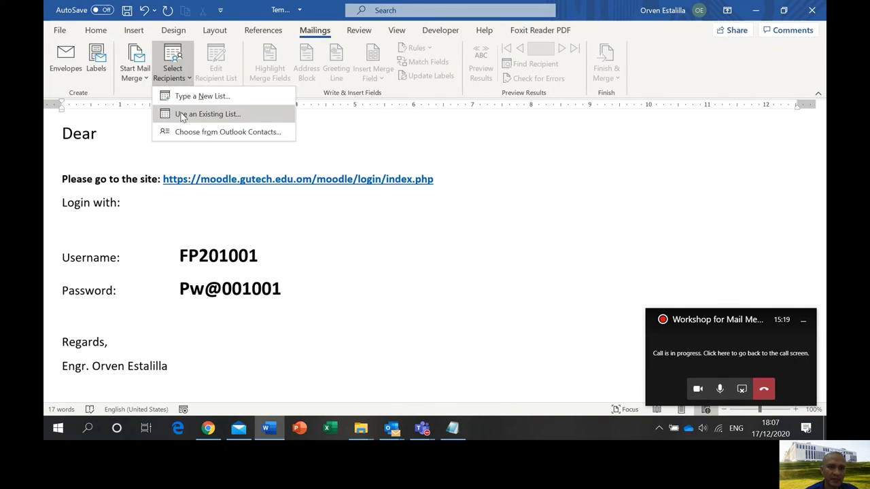
{"action": "left_click", "coordinate": [182, 115]}
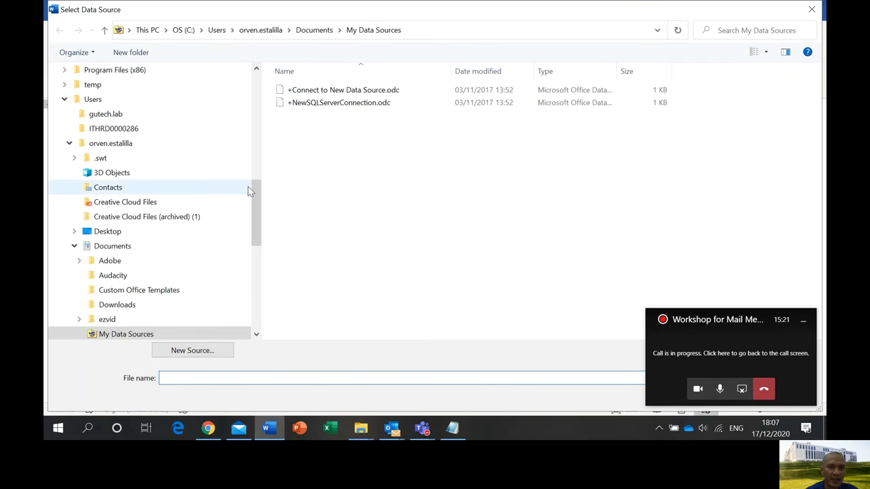
{"action": "left_click_drag", "start_coordinate": [253, 205], "coordinate": [256, 102]}
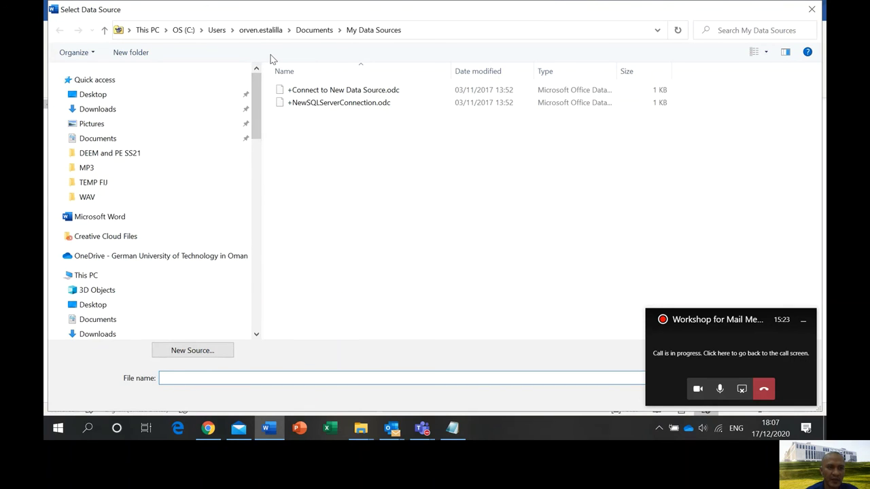
{"action": "left_click", "coordinate": [90, 139]}
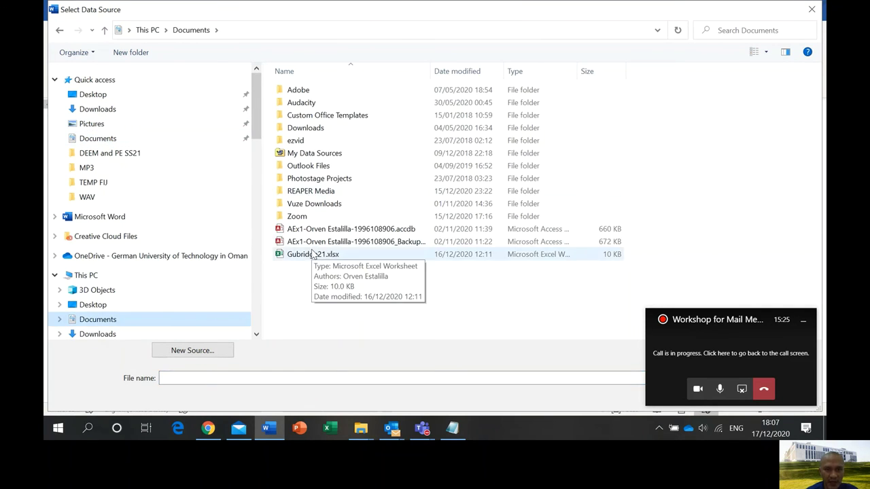
{"action": "double_click", "coordinate": [312, 256]}
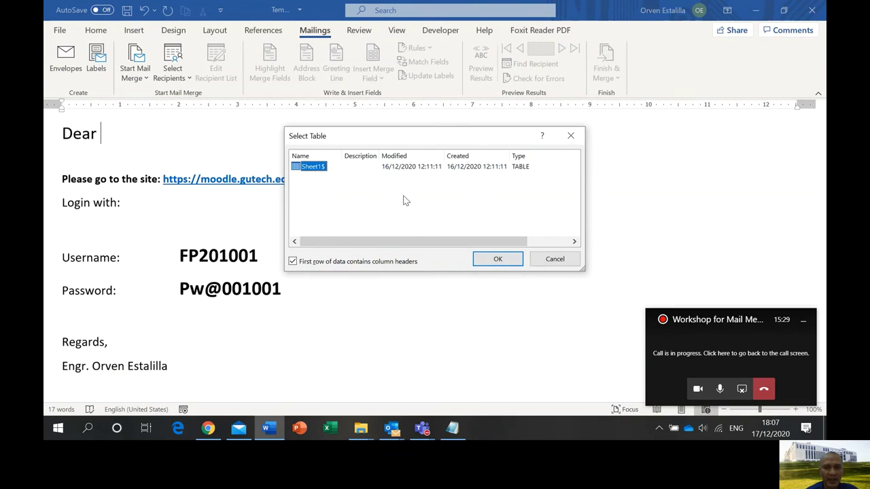
Step: Link the letter to Sheet1$, delete the «Username» and «Password» fields, and open Address Block
{"action": "left_click", "coordinate": [498, 260]}
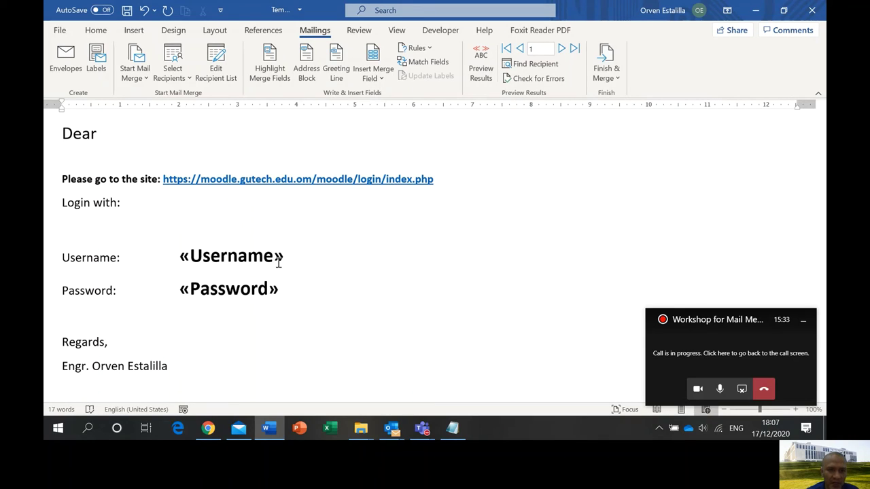
{"action": "left_click_drag", "start_coordinate": [282, 257], "coordinate": [191, 257]}
{"action": "key", "text": "BackSpace"}
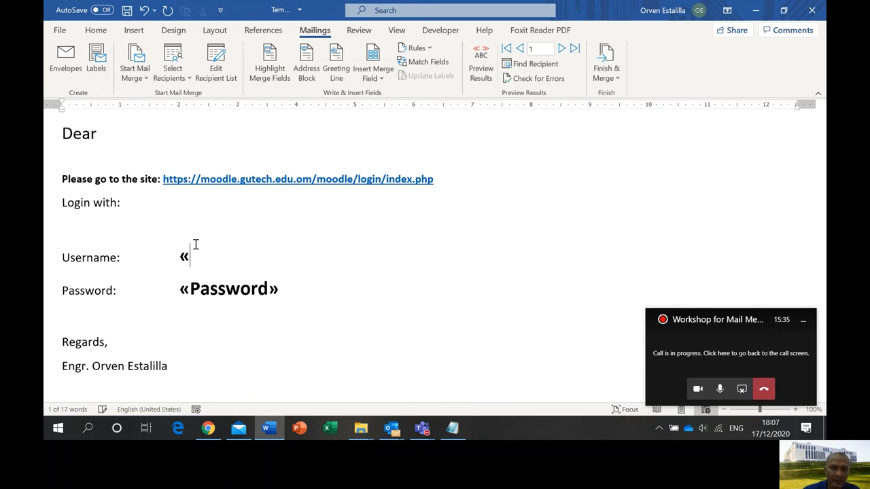
{"action": "key", "text": "shift+Left"}
{"action": "key", "text": "BackSpace"}
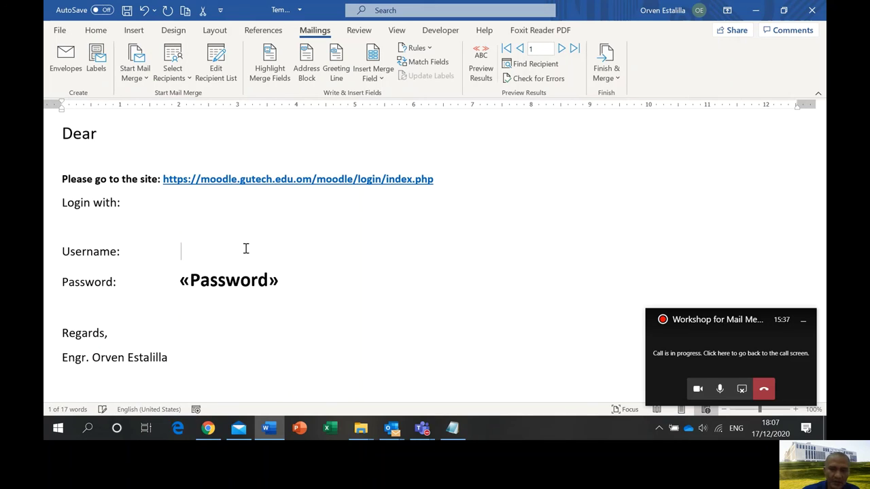
{"action": "left_click_drag", "start_coordinate": [290, 273], "coordinate": [163, 280]}
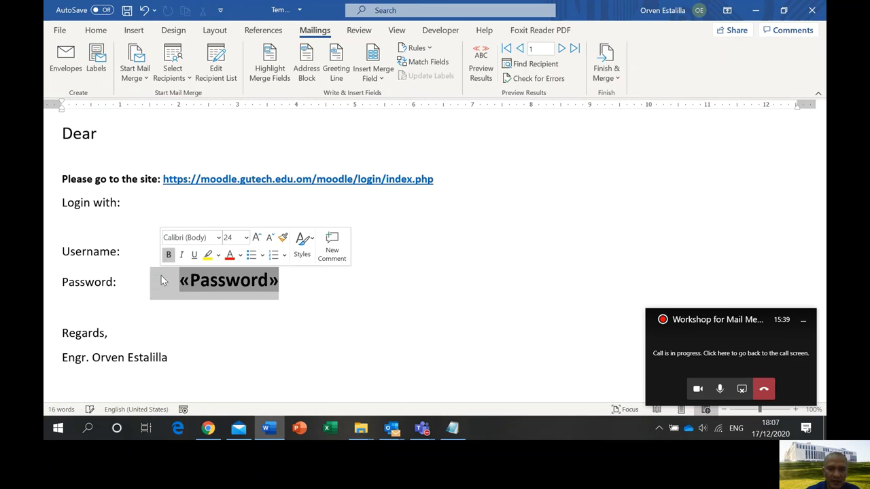
{"action": "key", "text": "BackSpace"}
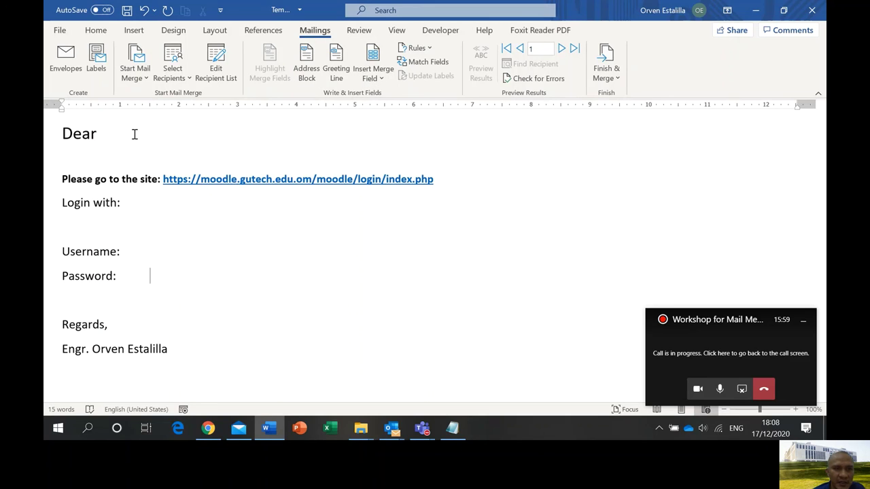
{"action": "left_click", "coordinate": [305, 72]}
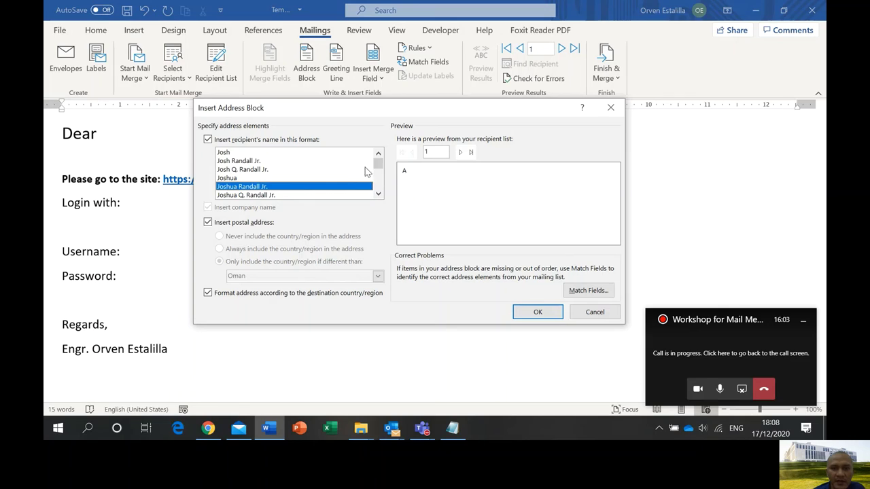
Step: Preview the next two recipients' address blocks, then cancel without inserting the Address Block
{"action": "left_click", "coordinate": [460, 152]}
{"action": "left_click", "coordinate": [460, 152]}
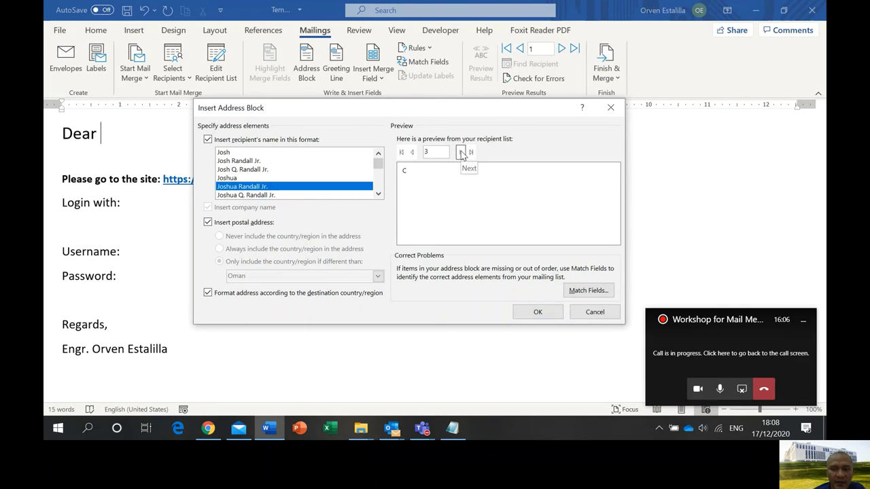
{"action": "left_click", "coordinate": [586, 314]}
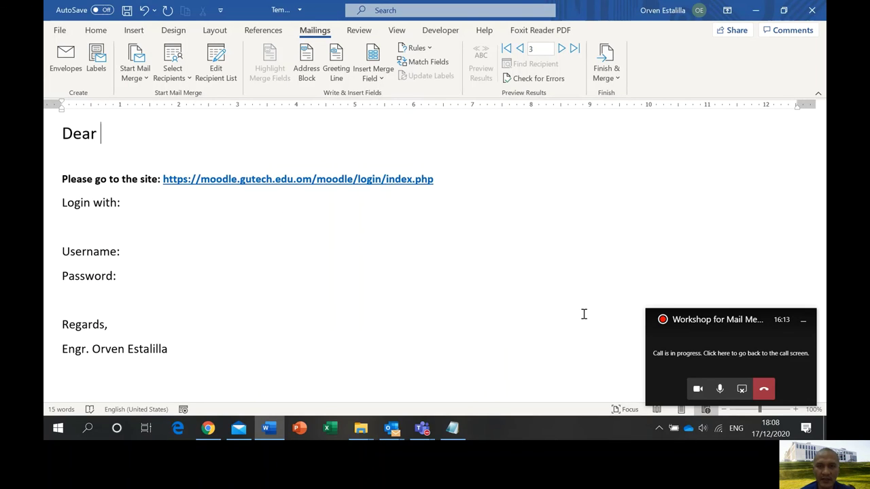
Step: Close 'Template UN PW.docx' without saving the changes
{"action": "left_click", "coordinate": [523, 304]}
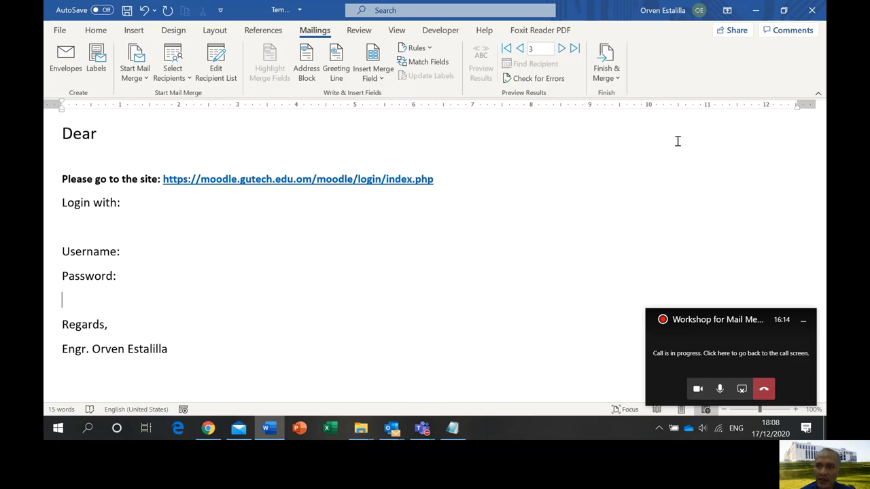
{"action": "left_click", "coordinate": [812, 11]}
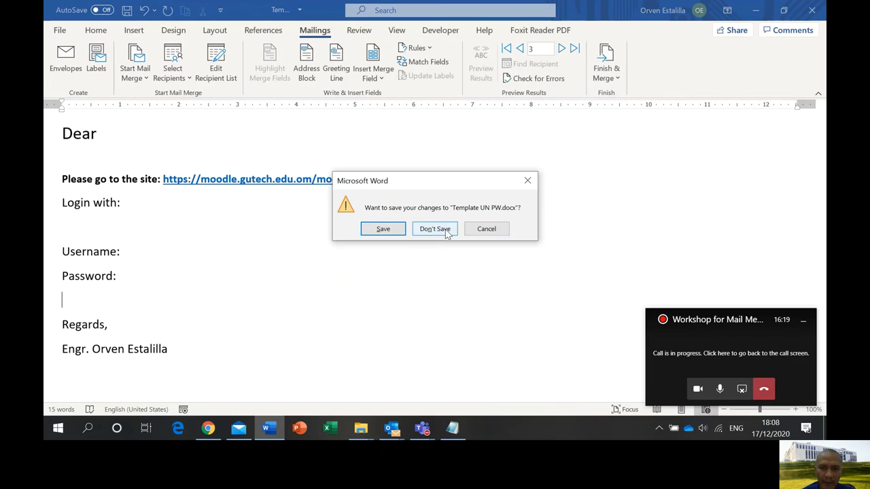
{"action": "left_click", "coordinate": [446, 231]}
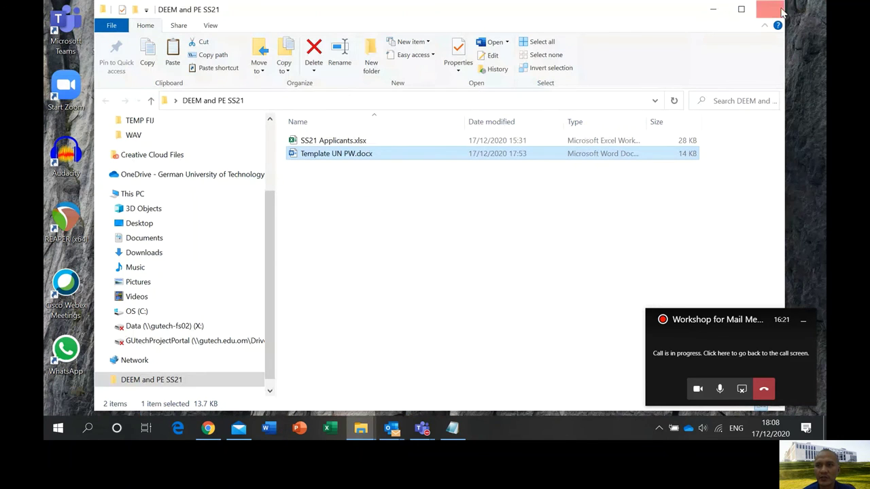